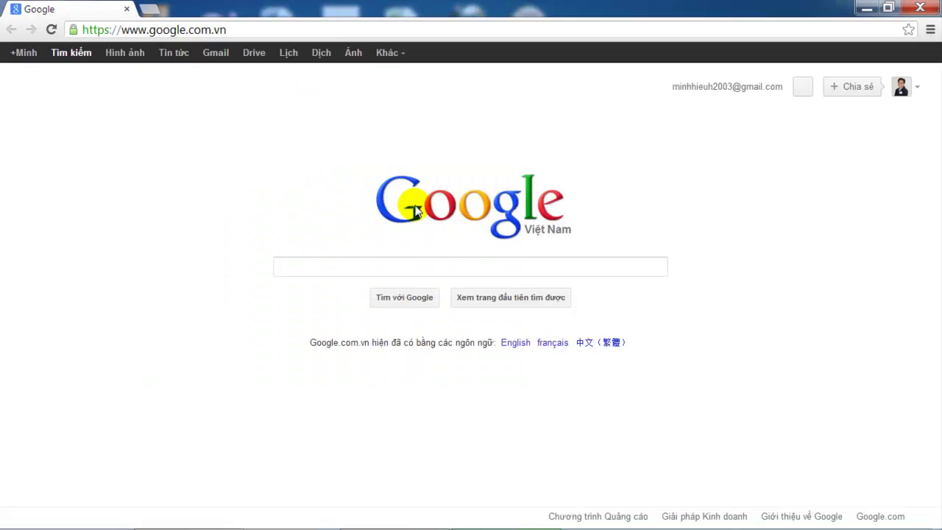
- Search Google for the author's name
{"action": "left_click", "coordinate": [425, 263]}
{"action": "type", "text": "n"}
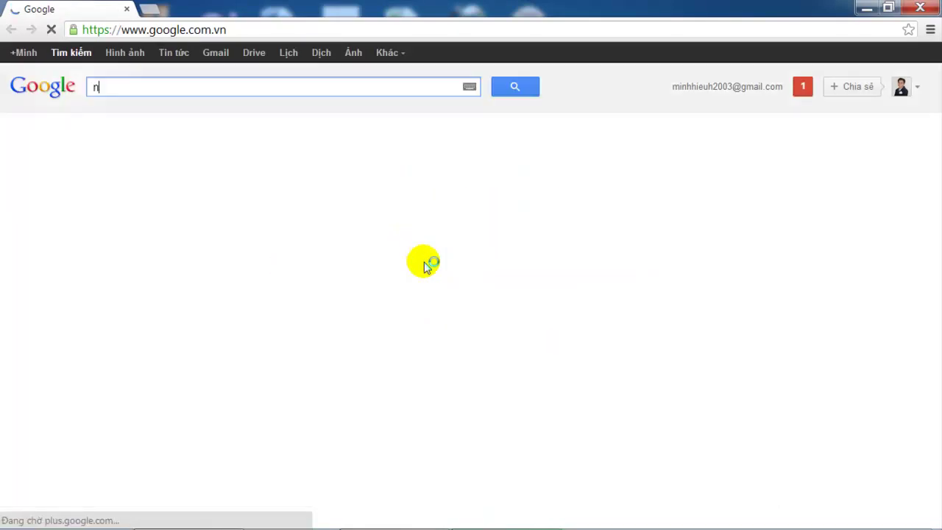
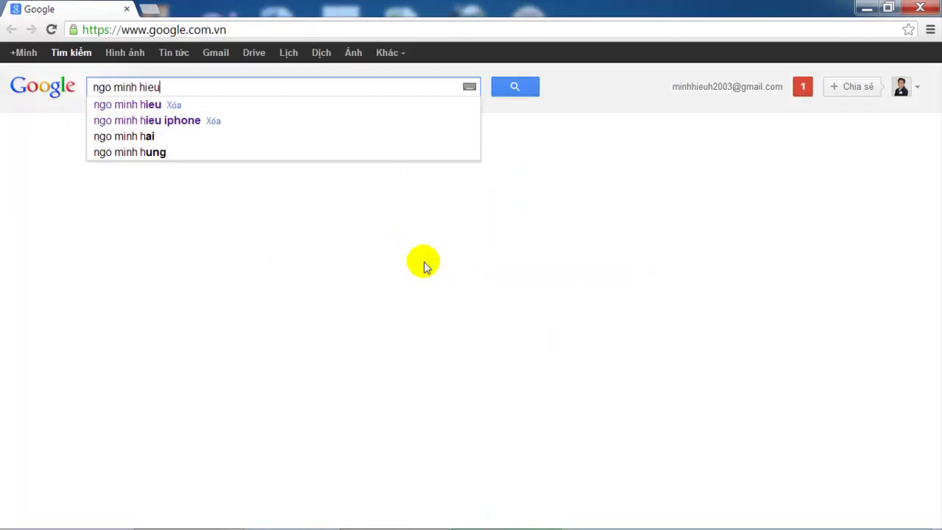
{"action": "key", "text": "Return"}
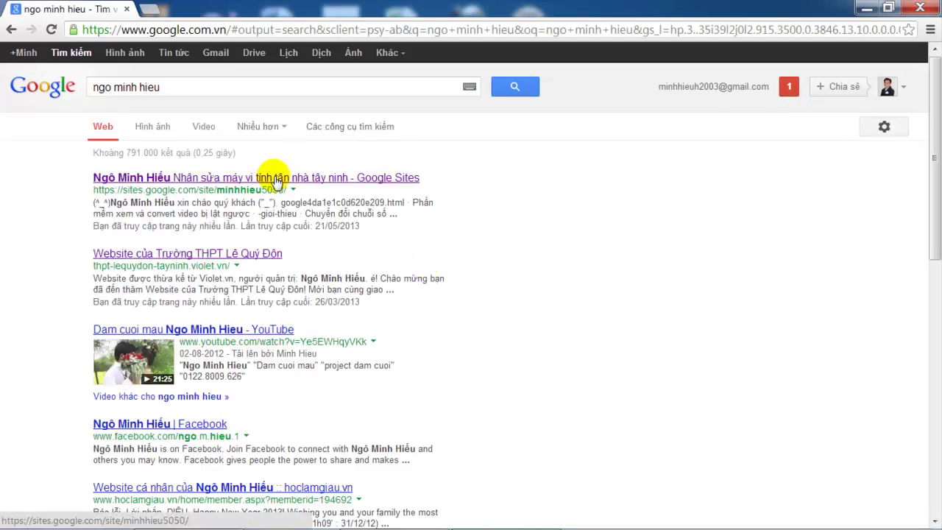
- Open the author's Google Sites page and its article 'Phát wifi trên windows 7 không cần dùng phần mềm'
{"action": "left_click", "coordinate": [277, 179]}
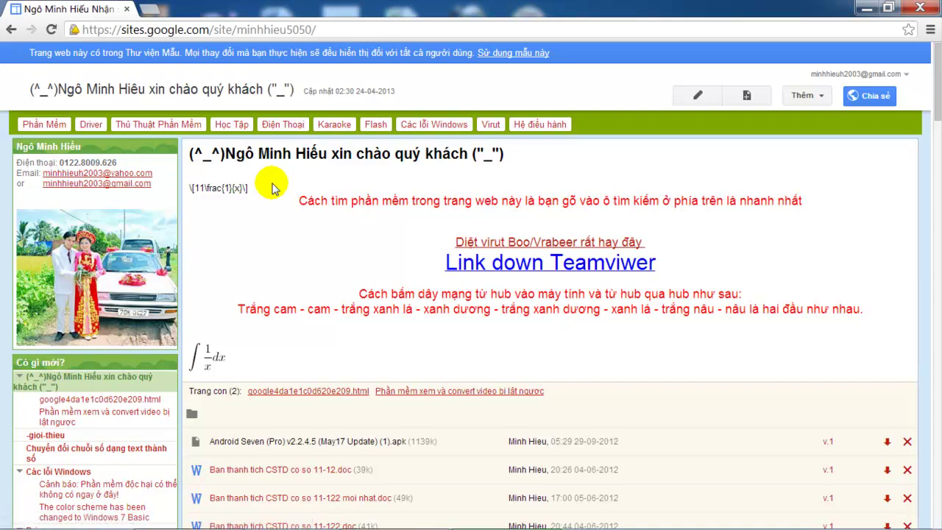
{"action": "scroll", "coordinate": [271, 188], "scroll_direction": "down", "scroll_amount": 15}
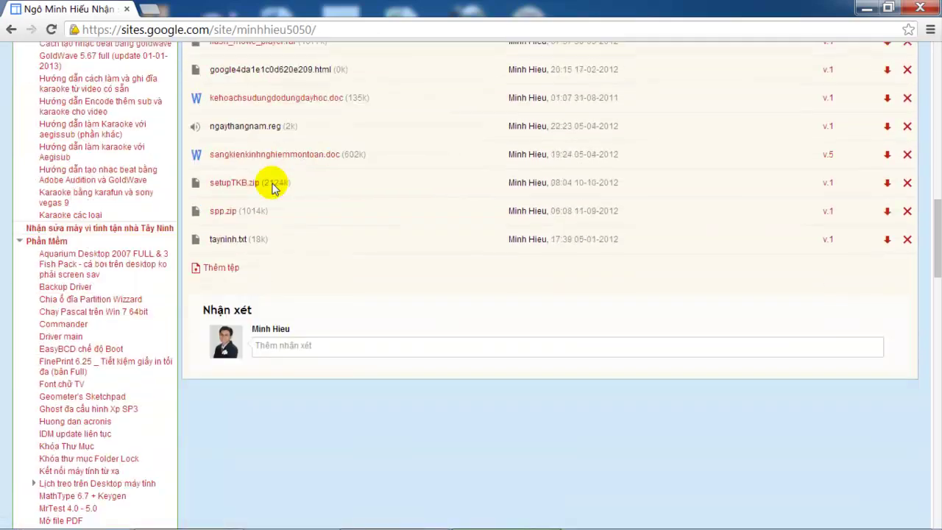
{"action": "scroll", "coordinate": [272, 188], "scroll_direction": "down", "scroll_amount": 2}
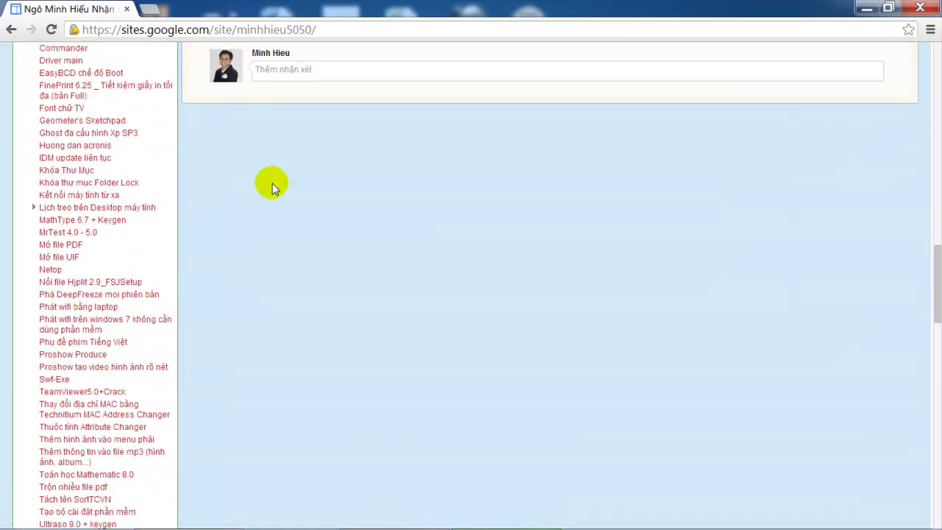
{"action": "left_click", "coordinate": [127, 324]}
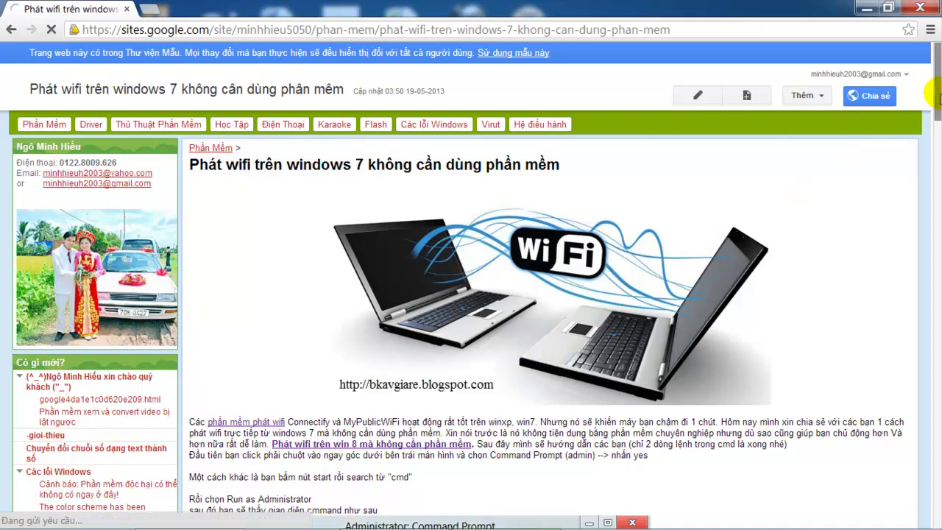
- Read through the article's netsh wlan hostednetwork commands down to the '2. Tải về' section
{"action": "scroll", "coordinate": [935, 109], "scroll_direction": "down", "scroll_amount": 2}
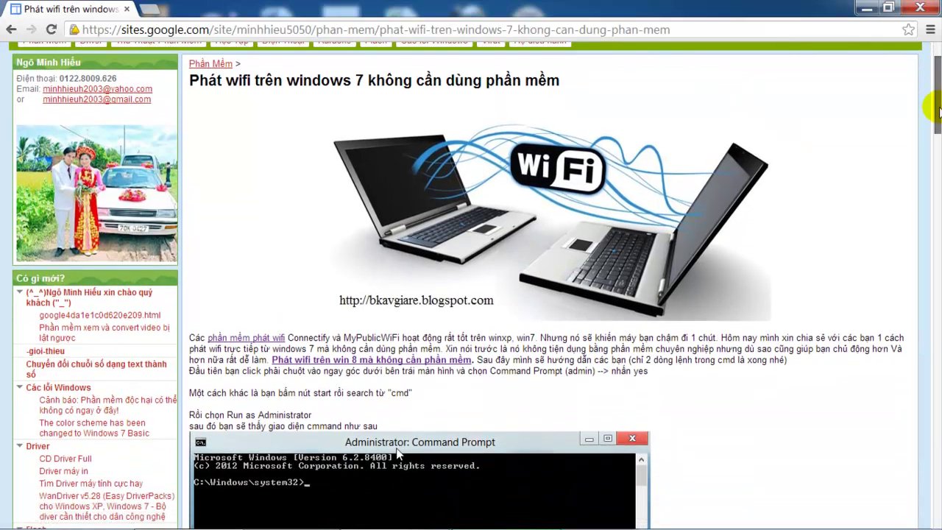
{"action": "left_click_drag", "start_coordinate": [939, 111], "coordinate": [937, 129]}
{"action": "left_click_drag", "start_coordinate": [319, 248], "coordinate": [372, 249]}
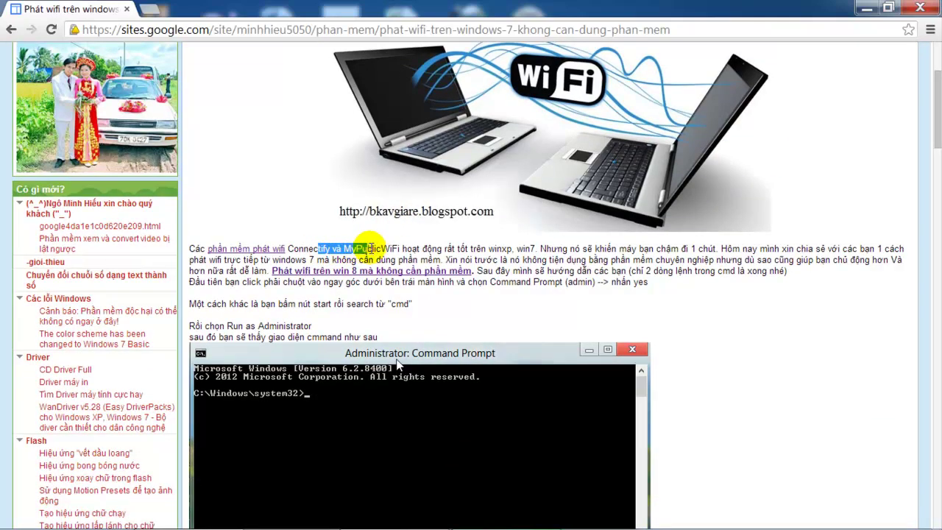
{"action": "left_click", "coordinate": [661, 254]}
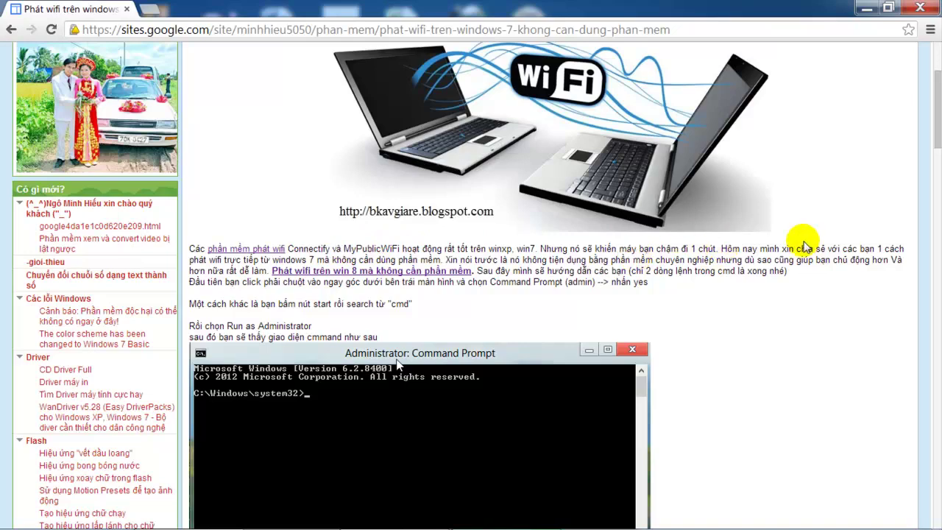
{"action": "left_click_drag", "start_coordinate": [937, 87], "coordinate": [939, 151]}
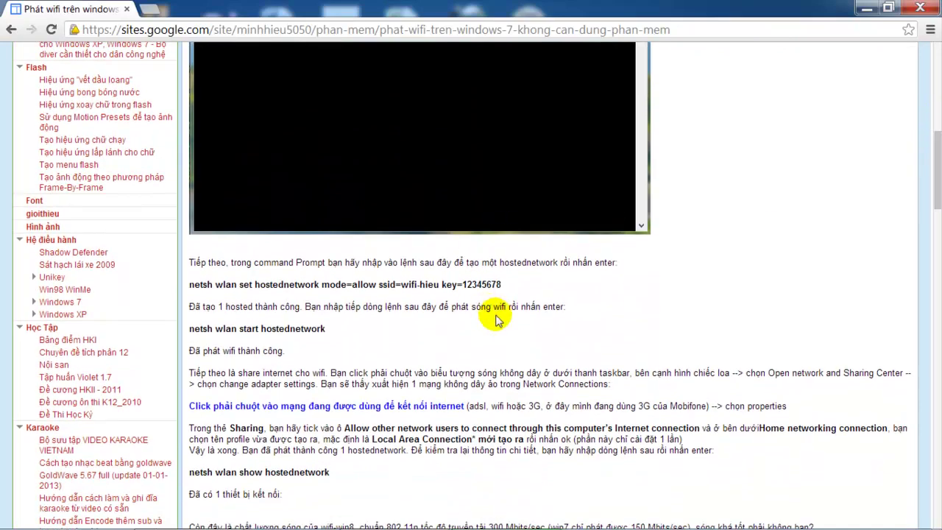
{"action": "left_click_drag", "start_coordinate": [499, 285], "coordinate": [322, 285]}
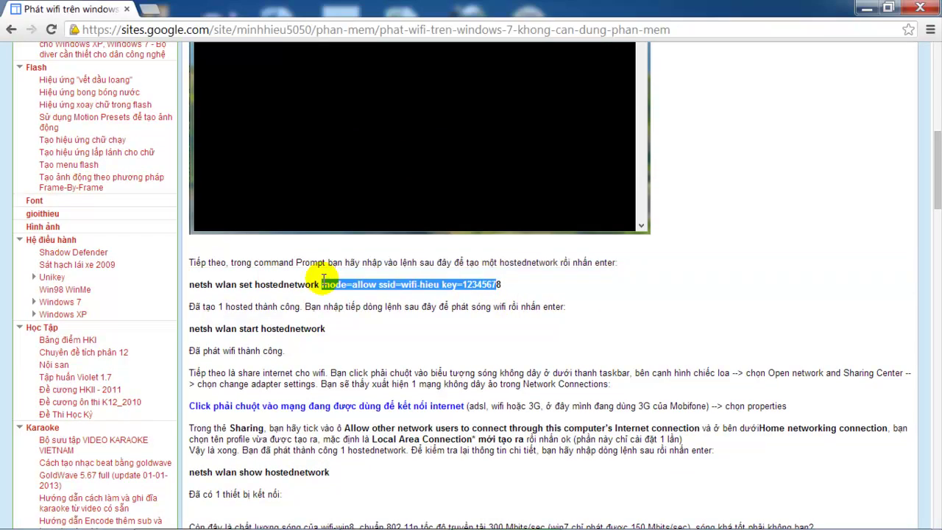
{"action": "left_click", "coordinate": [578, 290]}
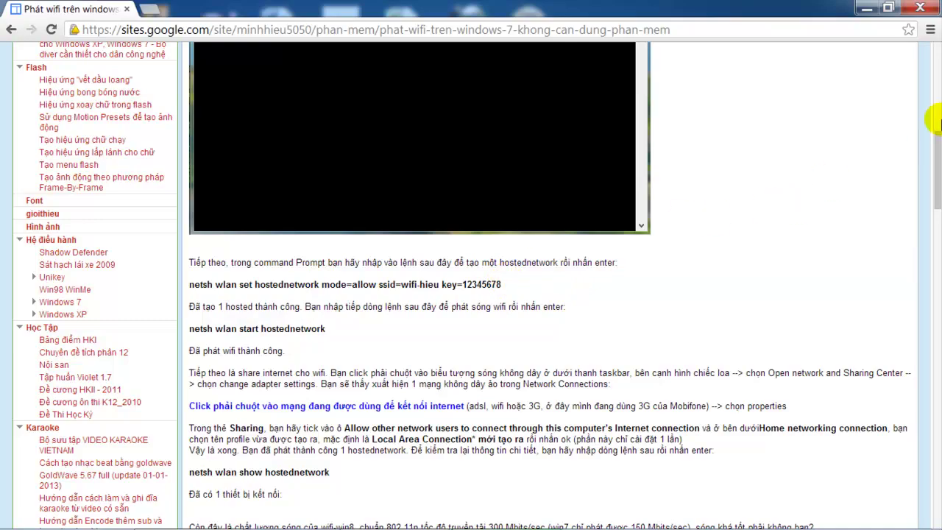
{"action": "left_click_drag", "start_coordinate": [938, 150], "coordinate": [939, 311]}
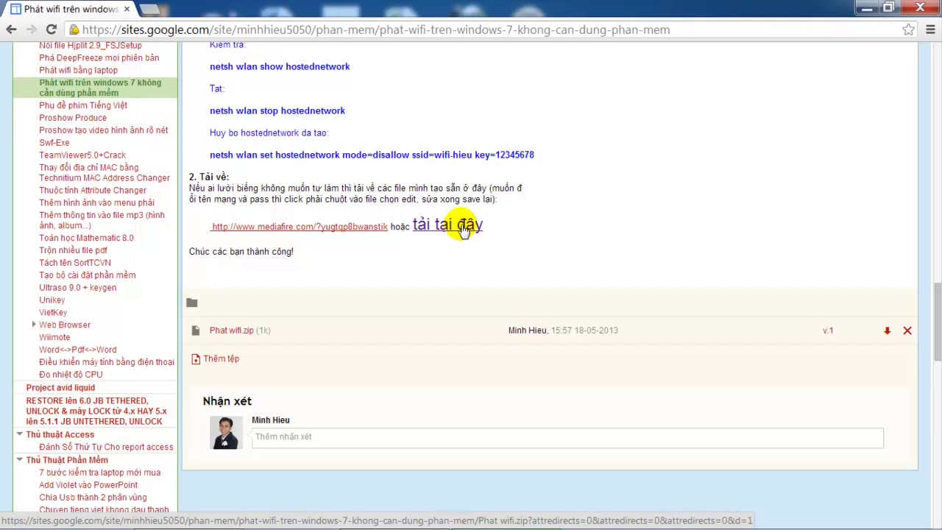
- Download Phat wifi.zip via 'tải tại đây', open it in WinRAR, and close Chrome
{"action": "left_click", "coordinate": [464, 227]}
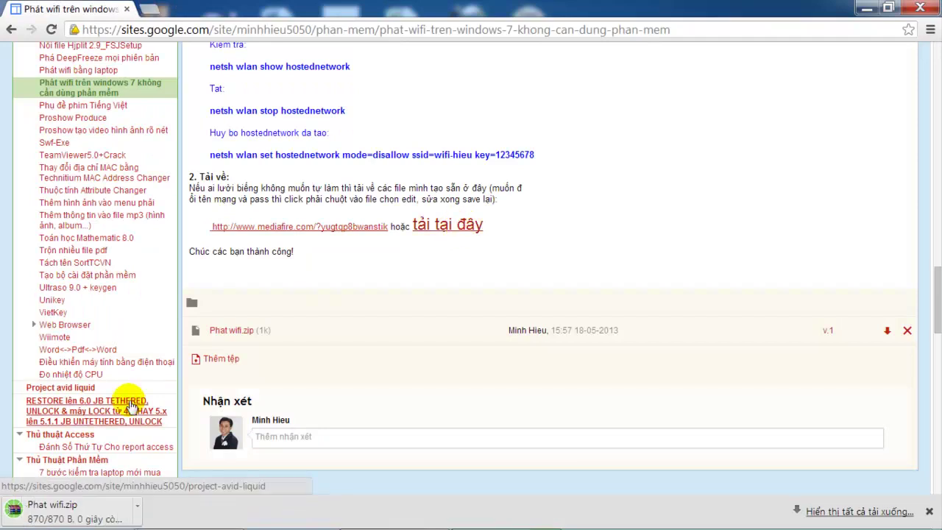
{"action": "left_click", "coordinate": [100, 513]}
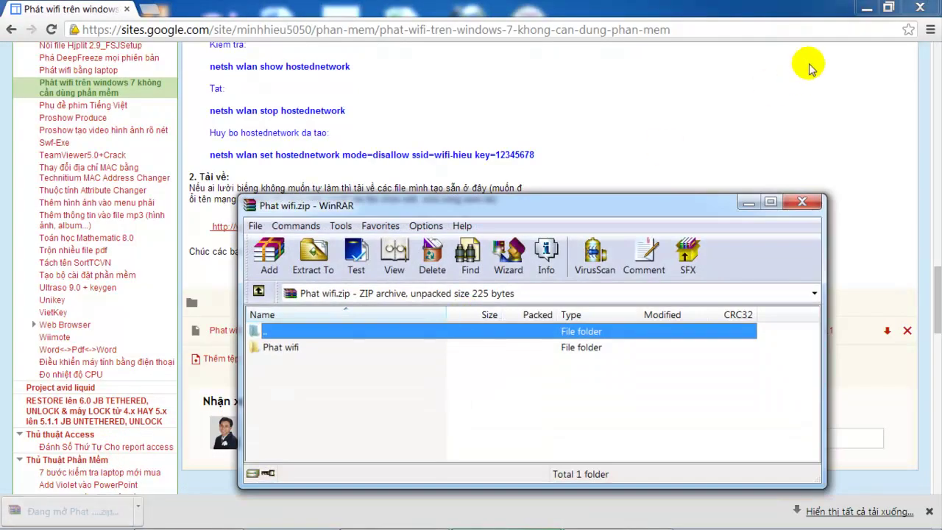
{"action": "left_click", "coordinate": [921, 10]}
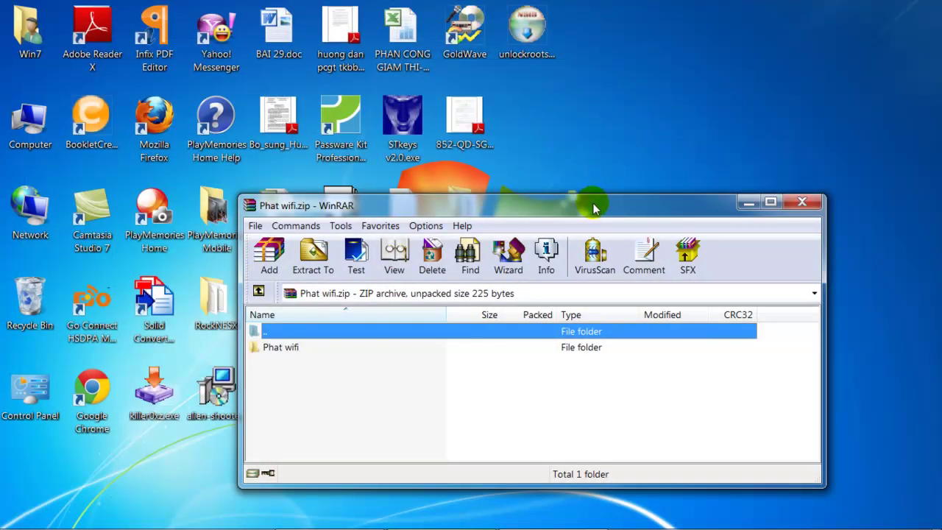
- Drag the Phat wifi folder from the archive onto the desktop and close WinRAR
{"action": "left_click_drag", "start_coordinate": [594, 210], "coordinate": [580, 209]}
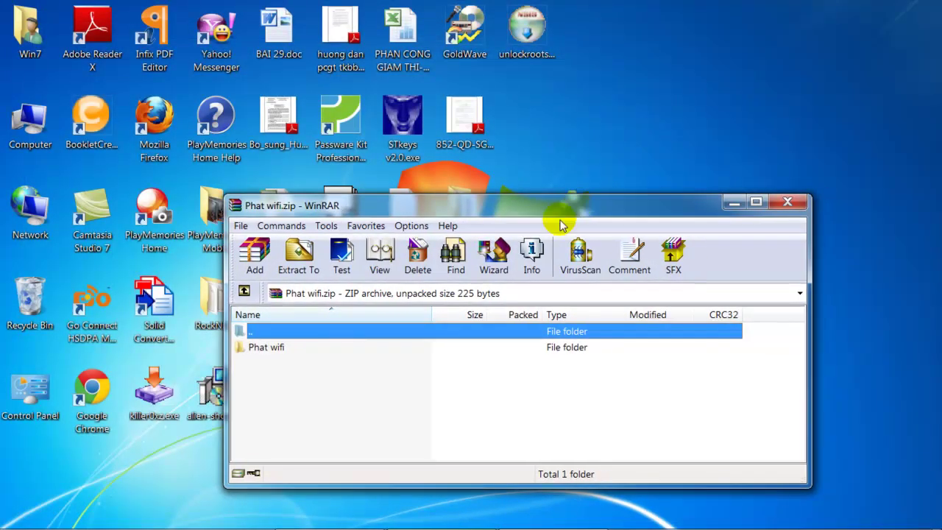
{"action": "left_click", "coordinate": [307, 353]}
{"action": "left_click_drag", "start_coordinate": [307, 353], "coordinate": [611, 114]}
{"action": "left_click_drag", "start_coordinate": [628, 50], "coordinate": [628, 50]}
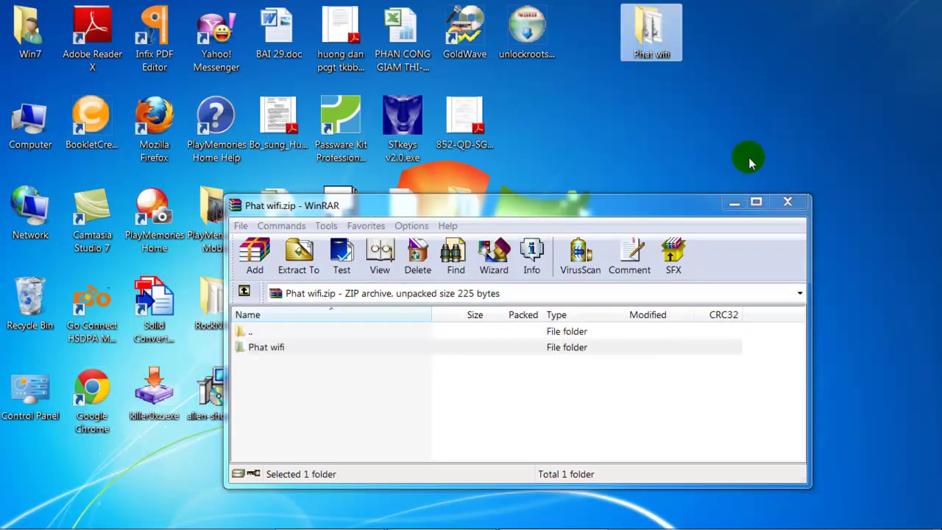
{"action": "left_click", "coordinate": [788, 199]}
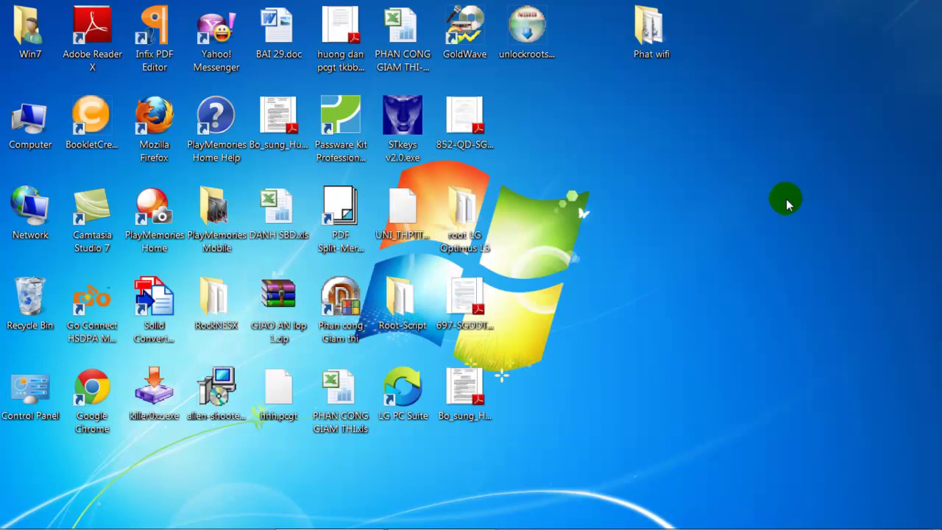
- Open Computer Management's Device Manager with the Network adapters category expanded
{"action": "right_click", "coordinate": [25, 133]}
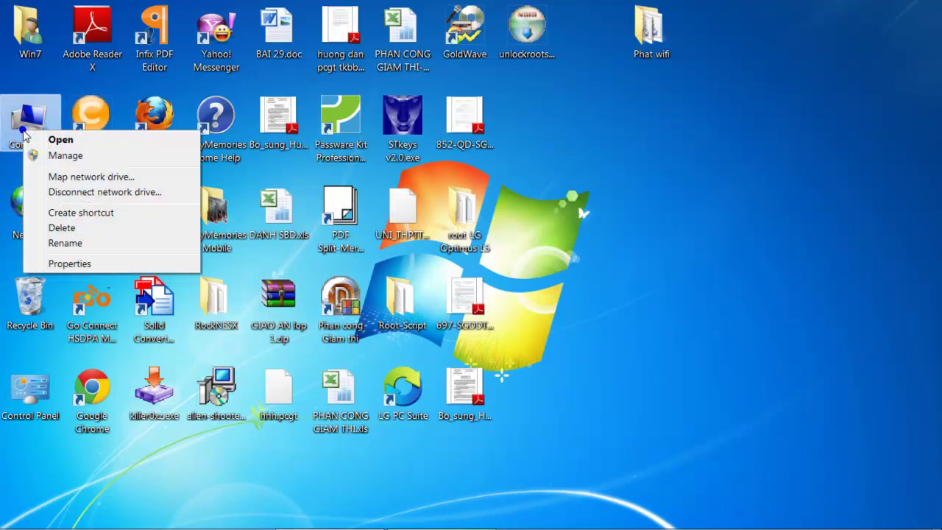
{"action": "left_click", "coordinate": [51, 154]}
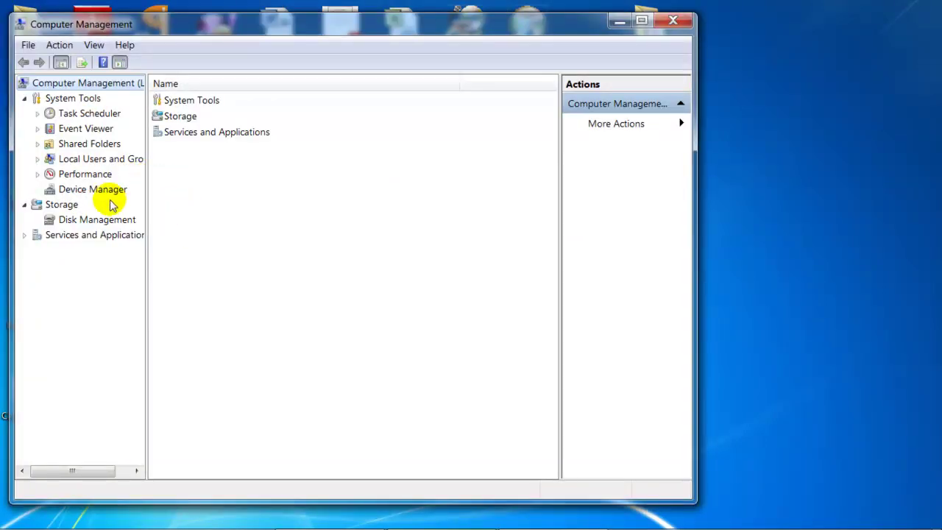
{"action": "left_click", "coordinate": [108, 193]}
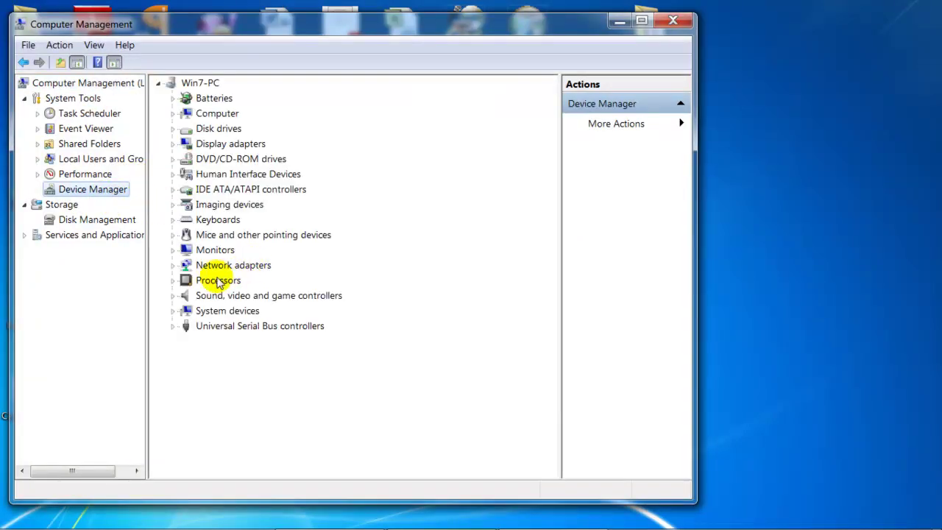
{"action": "double_click", "coordinate": [195, 266]}
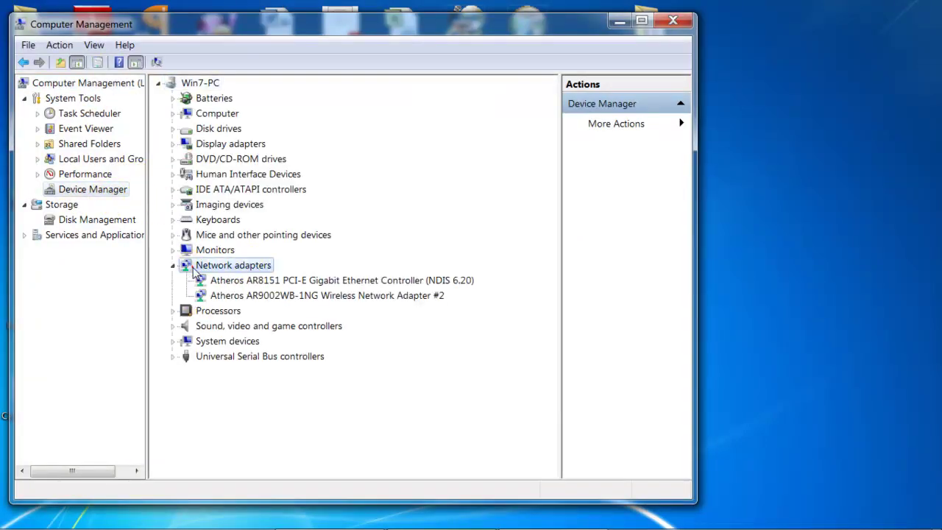
- Uninstall the Atheros AR8151 Gigabit Ethernet Controller and confirm with OK
{"action": "left_click", "coordinate": [230, 282]}
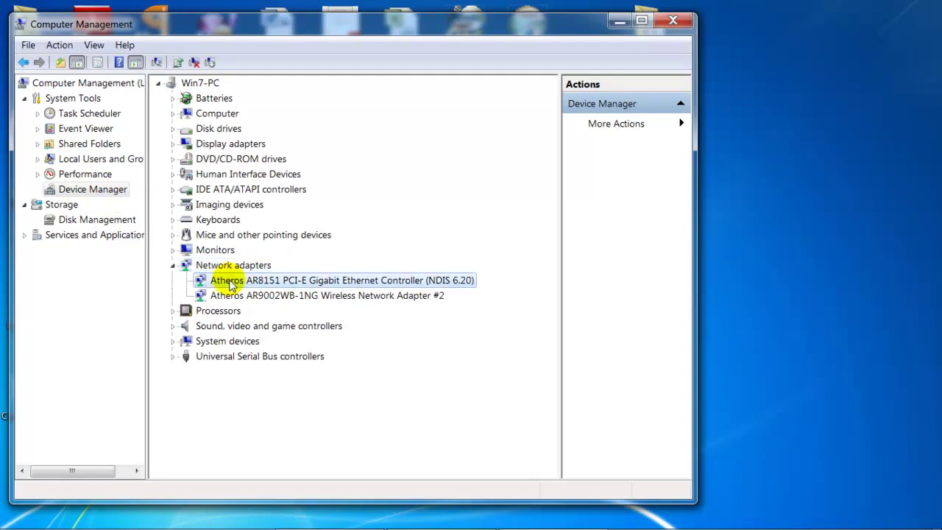
{"action": "left_click", "coordinate": [242, 297]}
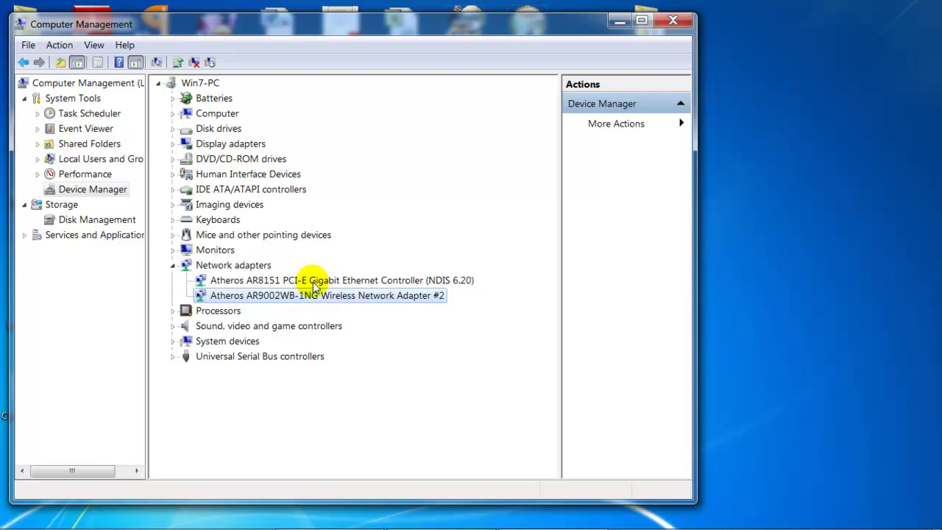
{"action": "left_click", "coordinate": [309, 281]}
{"action": "right_click", "coordinate": [315, 285]}
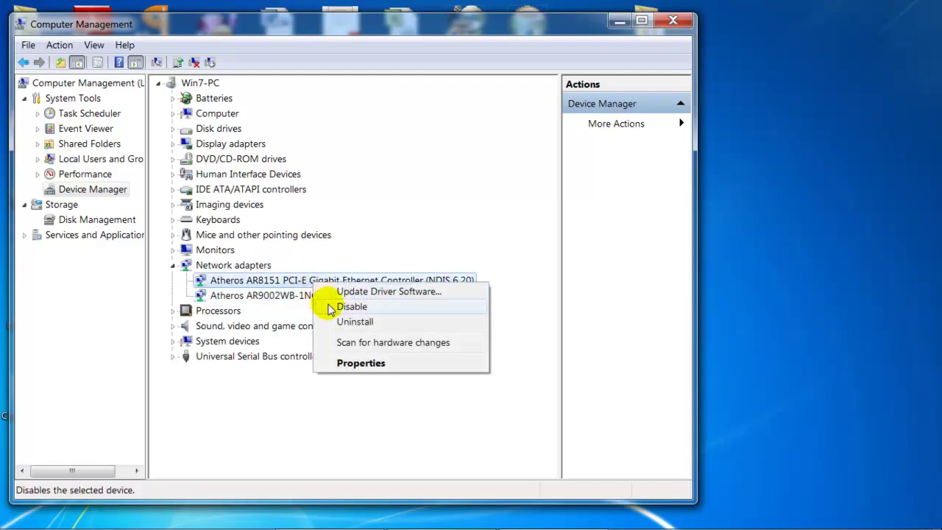
{"action": "left_click", "coordinate": [342, 323]}
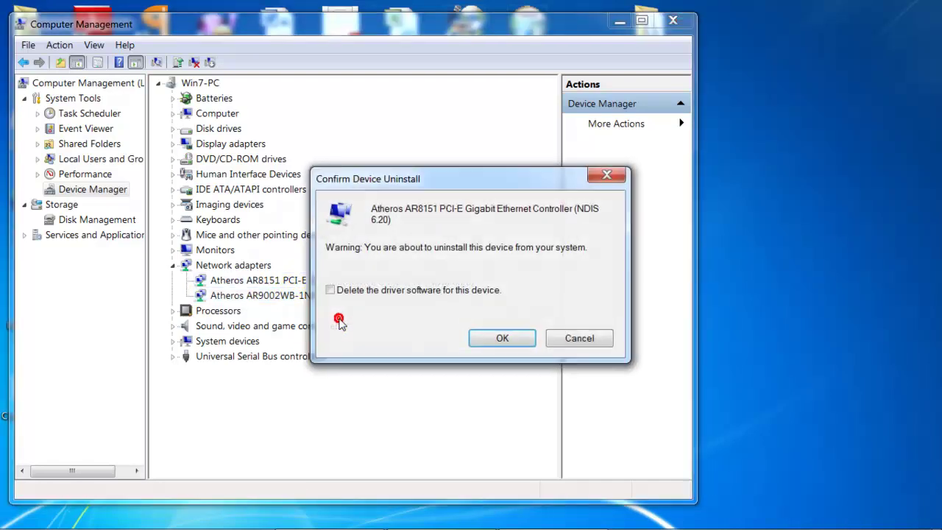
{"action": "left_click", "coordinate": [488, 342]}
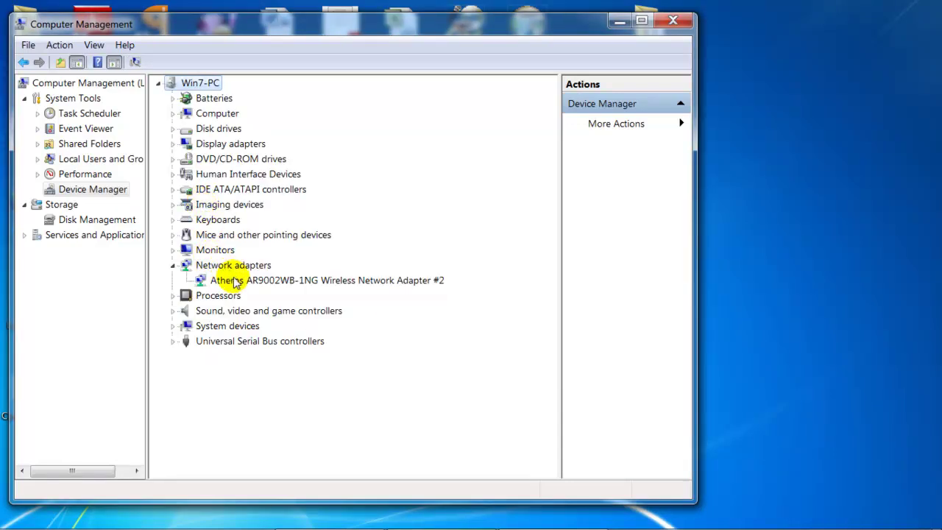
- Uninstall the Atheros AR9002WB-1NG wireless adapter, then expand Processors and Monitors
{"action": "left_click", "coordinate": [236, 282]}
{"action": "right_click", "coordinate": [235, 282]}
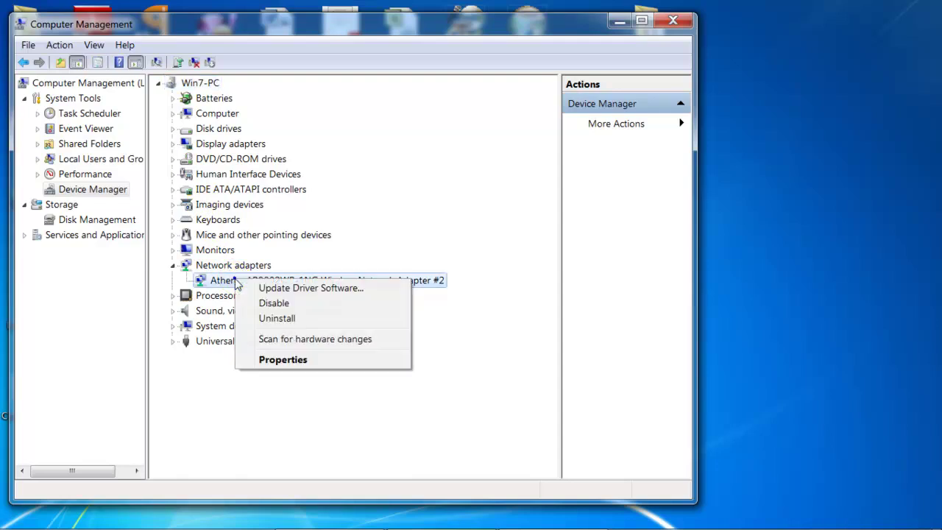
{"action": "left_click", "coordinate": [267, 321]}
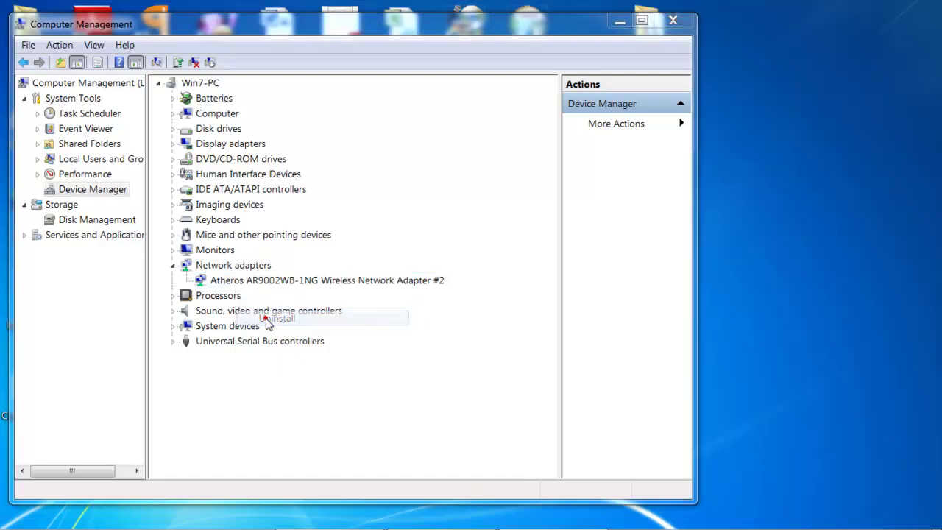
{"action": "left_click", "coordinate": [503, 339]}
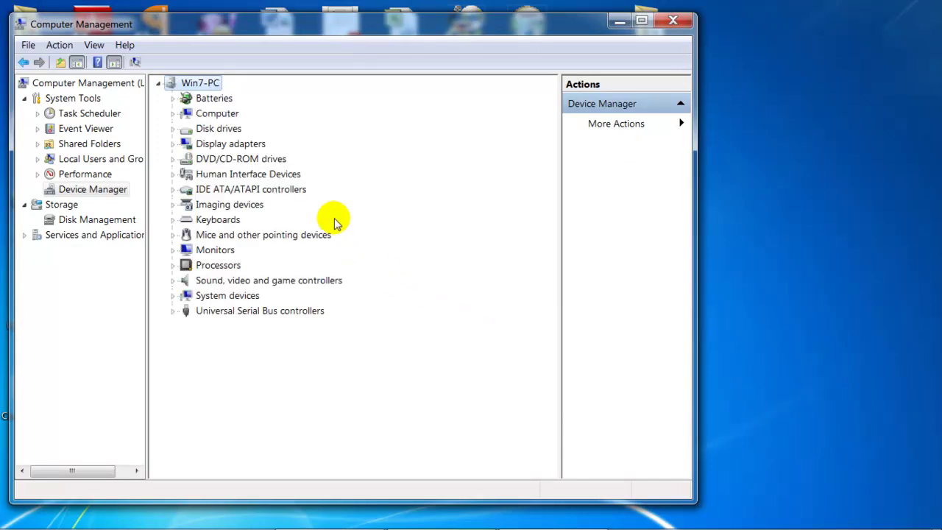
{"action": "left_click", "coordinate": [174, 266]}
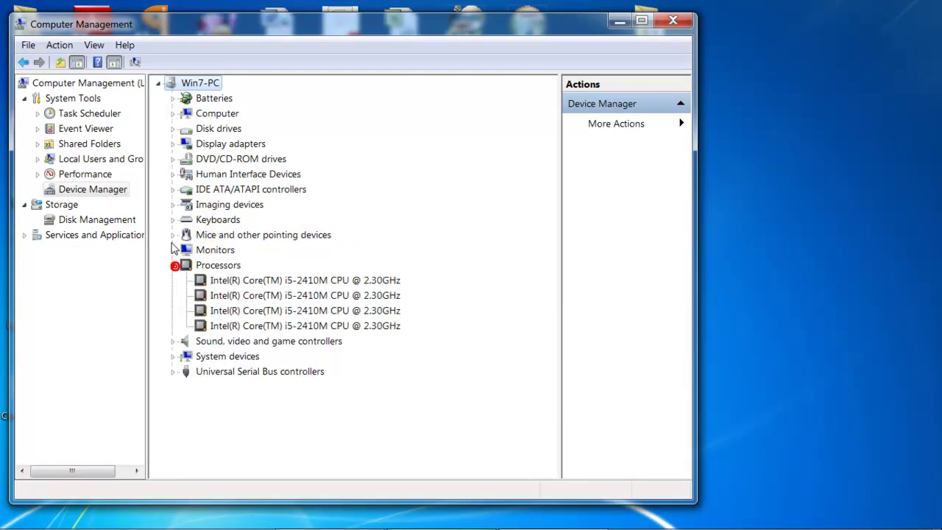
{"action": "left_click", "coordinate": [173, 250]}
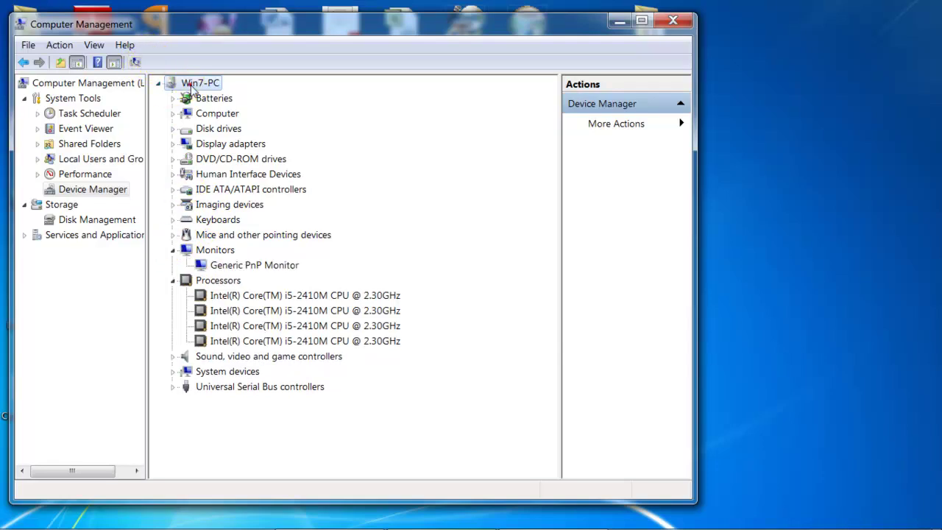
- Scan for hardware changes to reinstall both Atheros adapters, then close Computer Management
{"action": "left_click", "coordinate": [136, 64]}
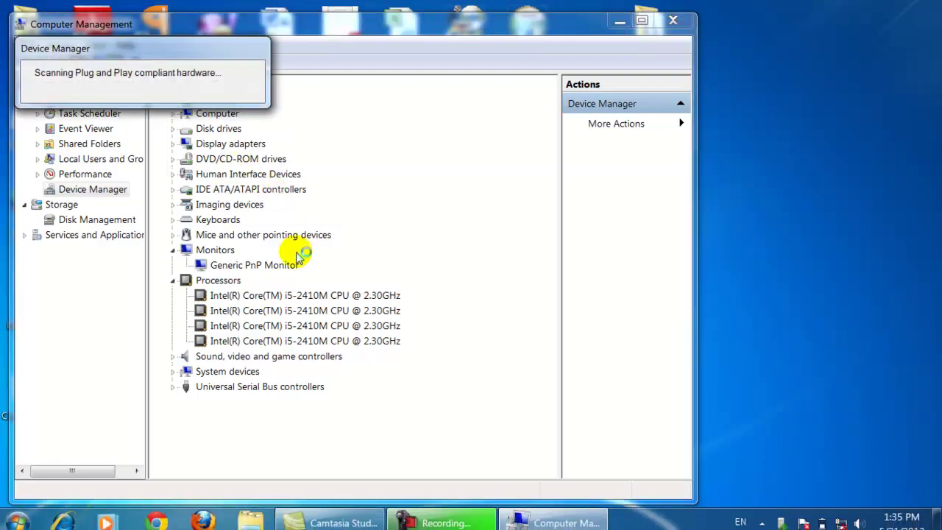
{"action": "left_click", "coordinate": [321, 265]}
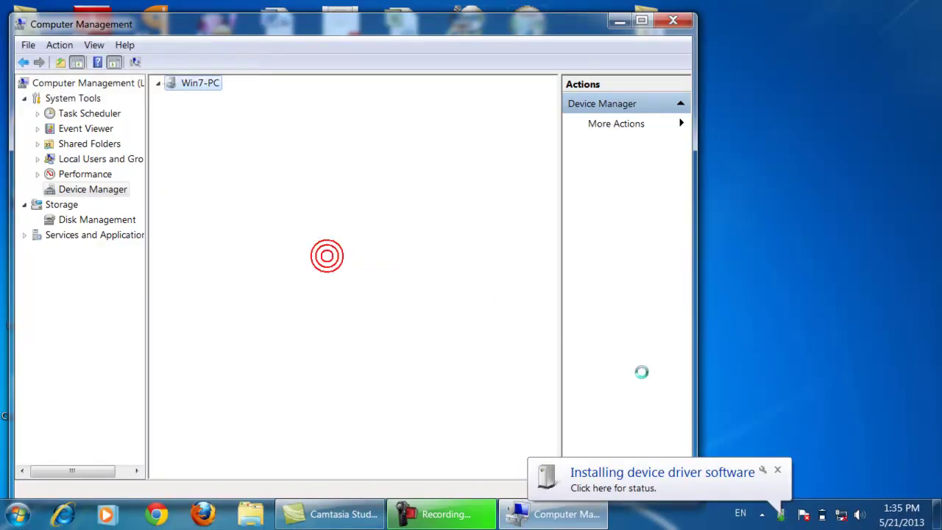
{"action": "left_click", "coordinate": [778, 471]}
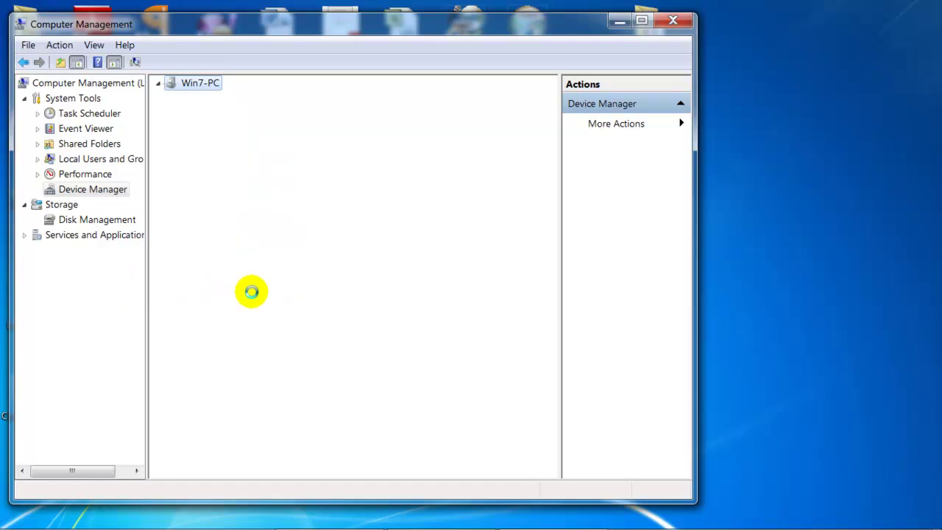
{"action": "left_click", "coordinate": [260, 298]}
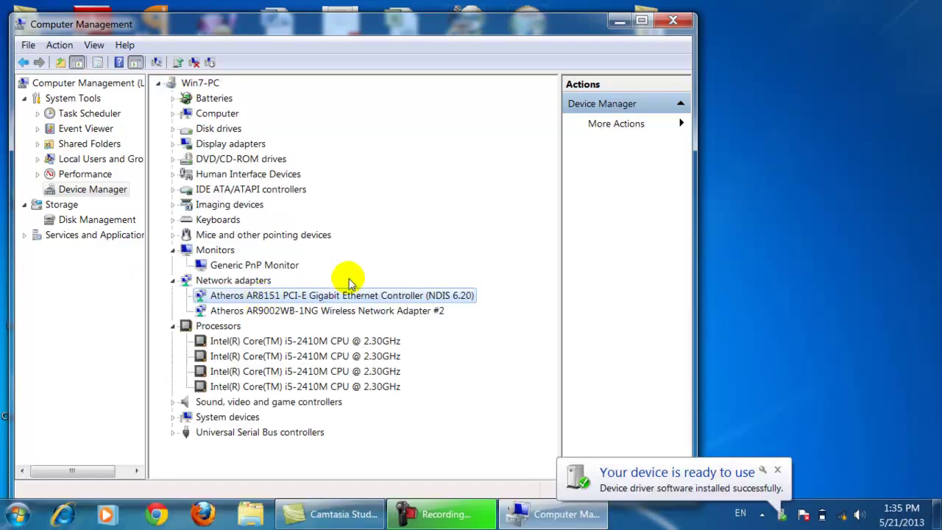
{"action": "left_click", "coordinate": [670, 21]}
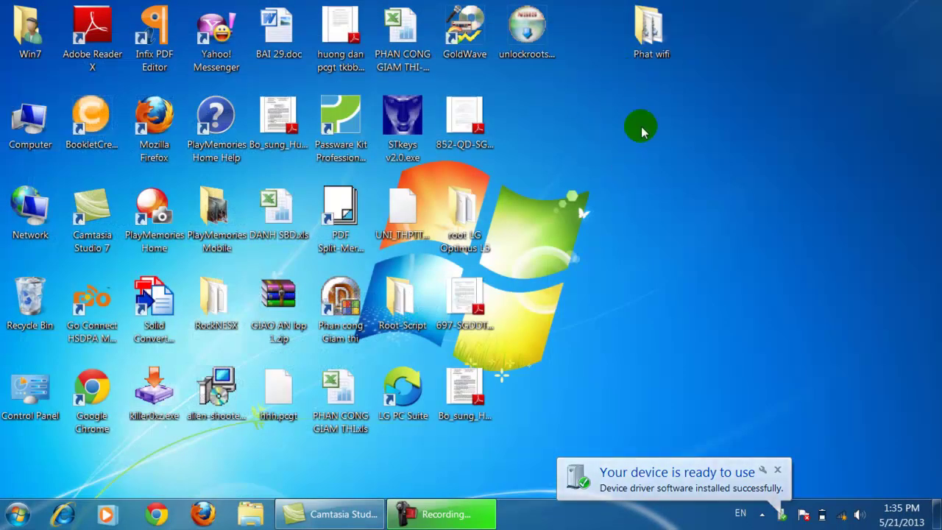
- Open the Phat wifi folder in a window placed on the desktop's right side
{"action": "left_click", "coordinate": [657, 44]}
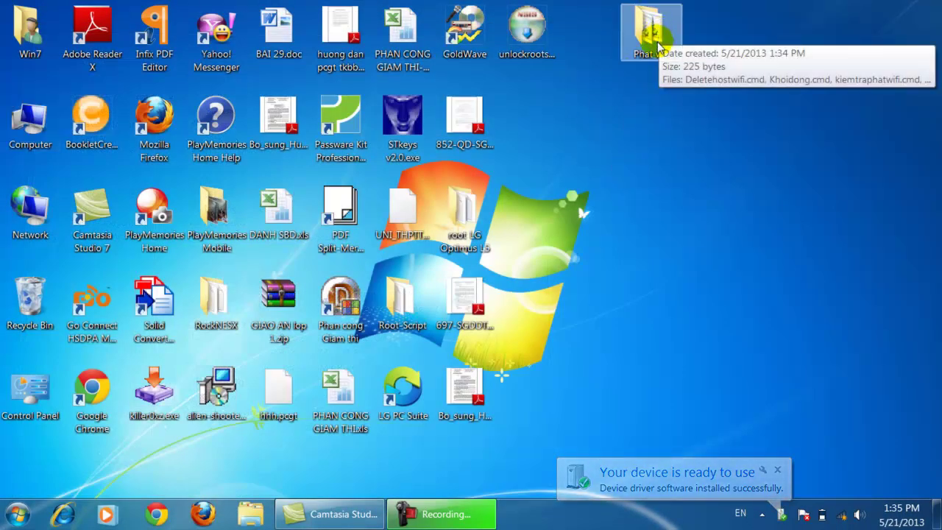
{"action": "double_click", "coordinate": [657, 45]}
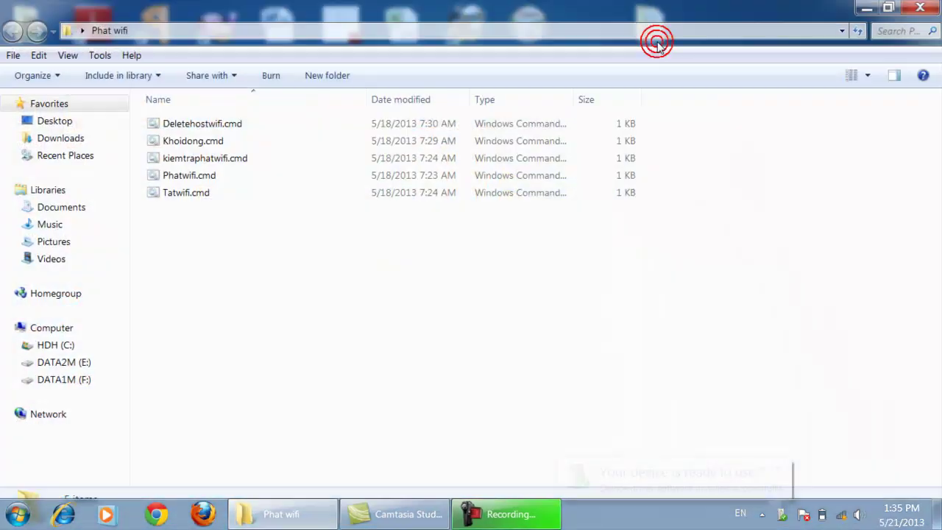
{"action": "double_click", "coordinate": [658, 17]}
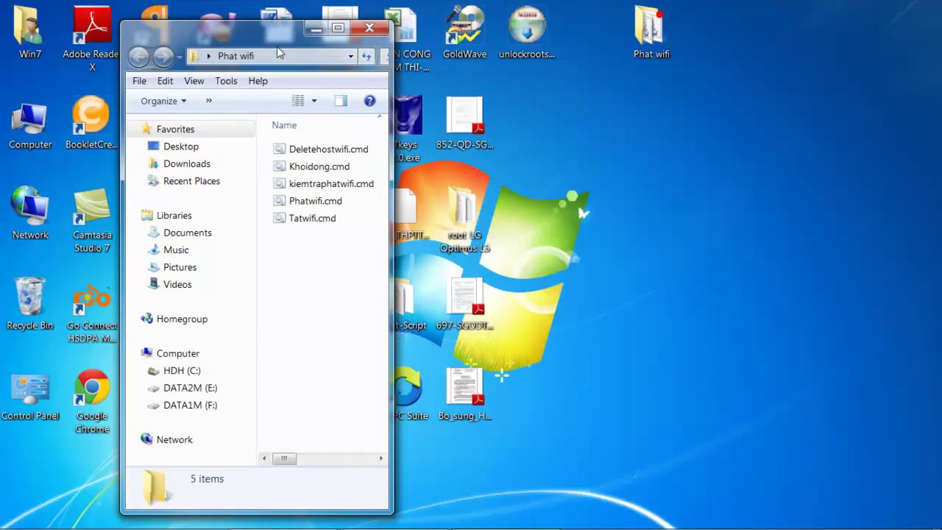
{"action": "left_click_drag", "start_coordinate": [258, 30], "coordinate": [722, 31]}
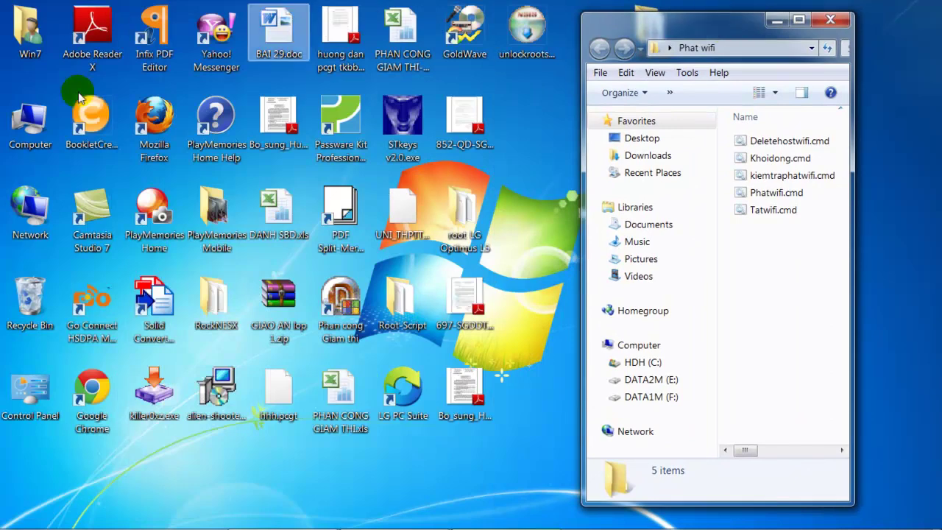
- Open Network Connections via Network and Sharing Center and place it on the left
{"action": "double_click", "coordinate": [33, 206]}
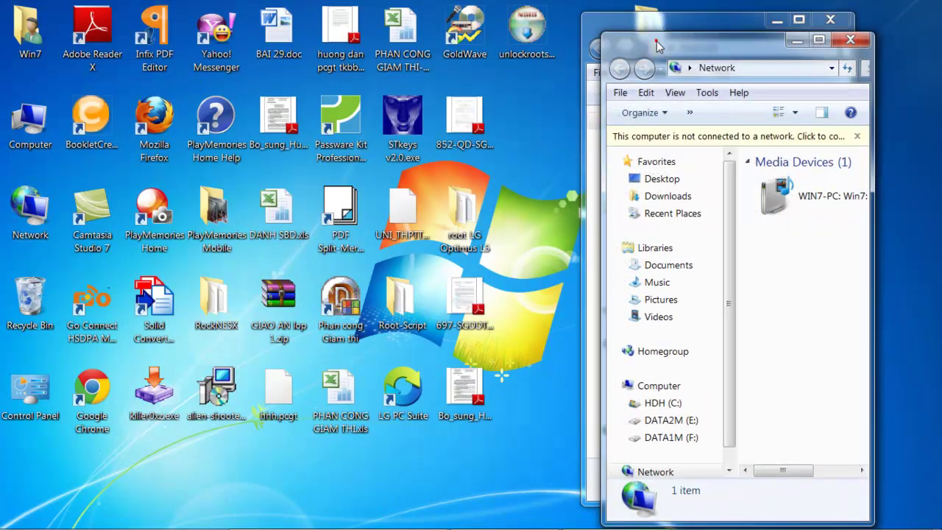
{"action": "double_click", "coordinate": [658, 46]}
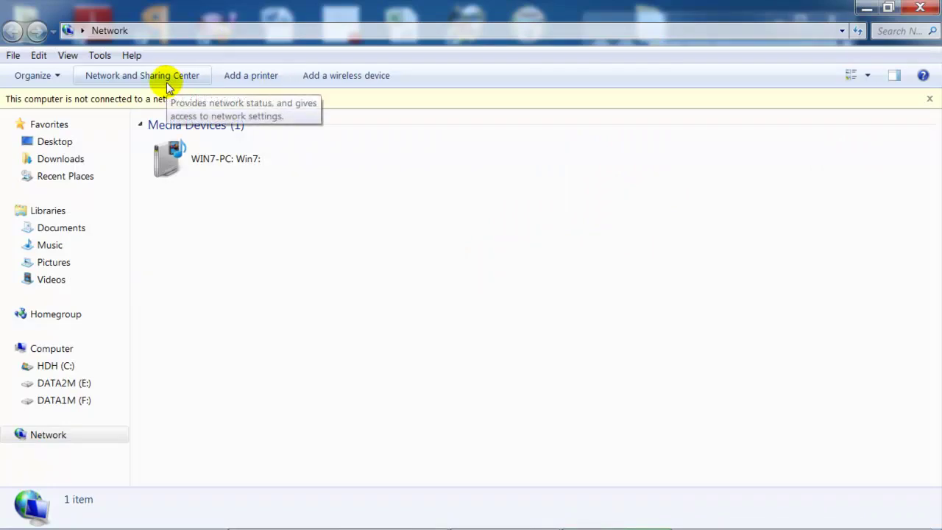
{"action": "left_click", "coordinate": [166, 76]}
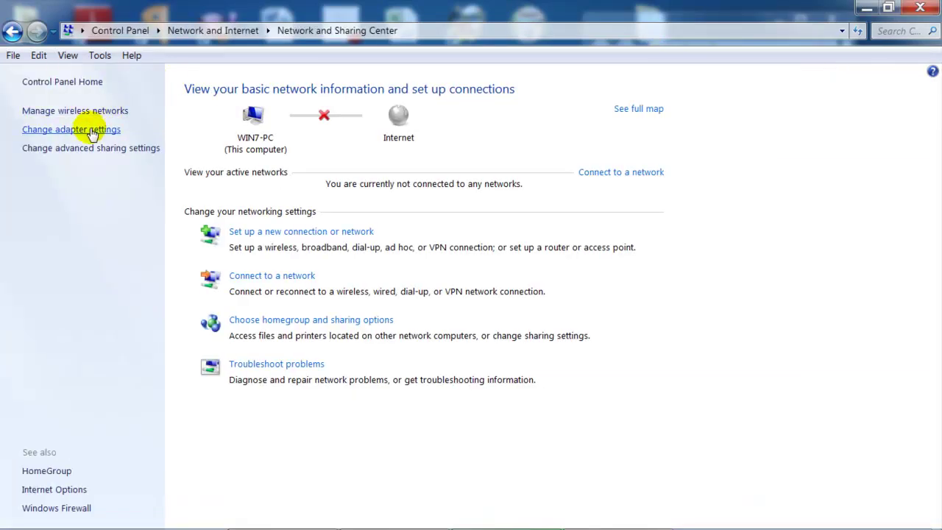
{"action": "left_click", "coordinate": [92, 133]}
{"action": "double_click", "coordinate": [473, 17]}
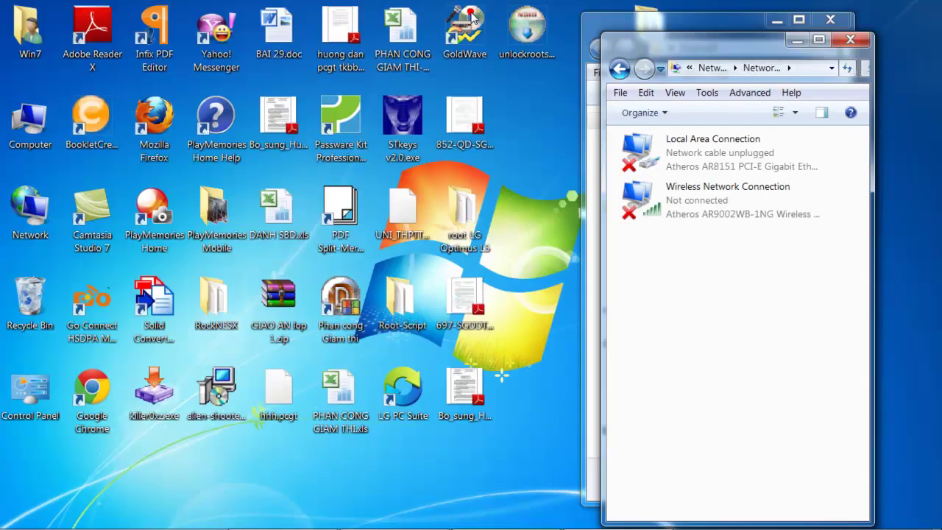
{"action": "left_click_drag", "start_coordinate": [660, 45], "coordinate": [195, 31]}
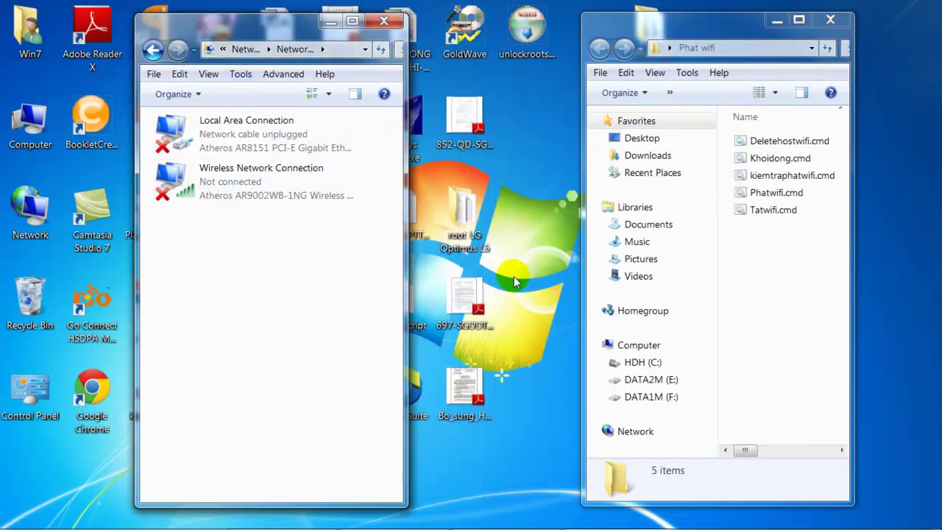
- Connect Wireless Network Connection to Nha hang xom, entering the network's security key
{"action": "left_click", "coordinate": [219, 177]}
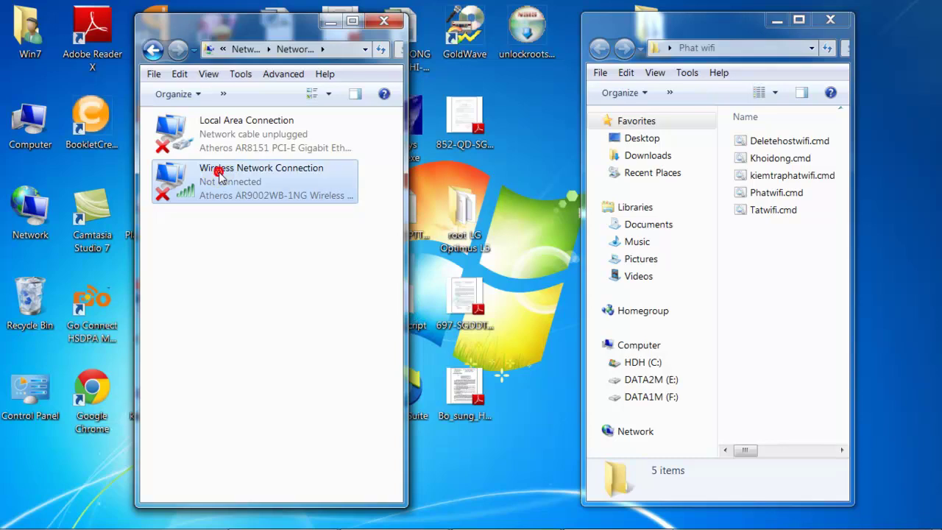
{"action": "double_click", "coordinate": [218, 178]}
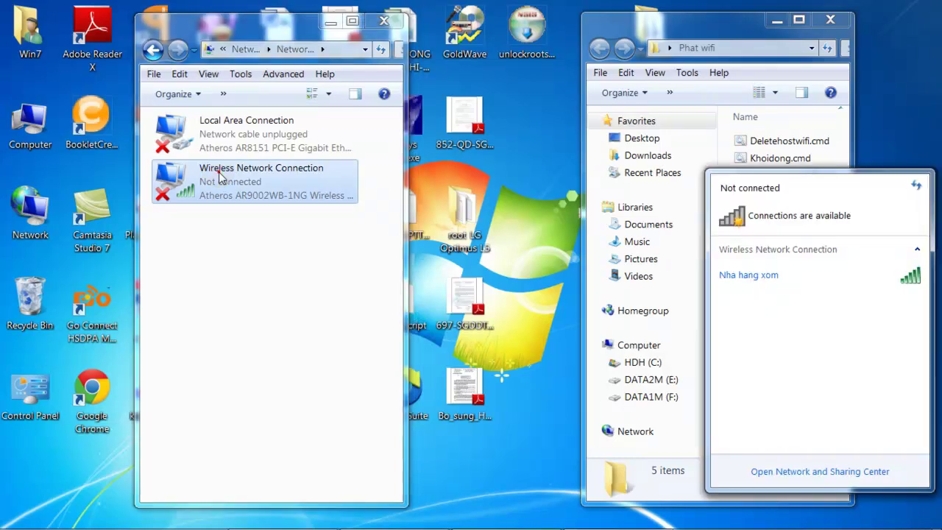
{"action": "left_click", "coordinate": [775, 278]}
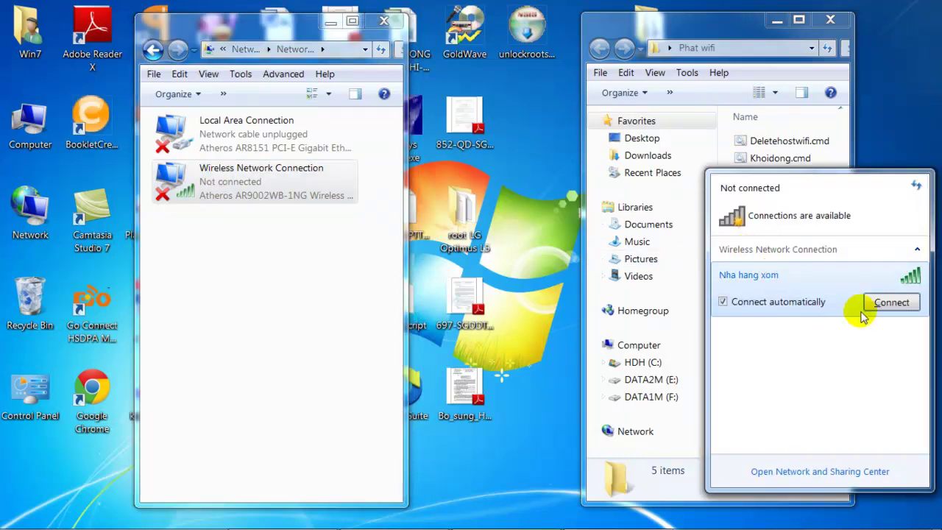
{"action": "left_click", "coordinate": [888, 303]}
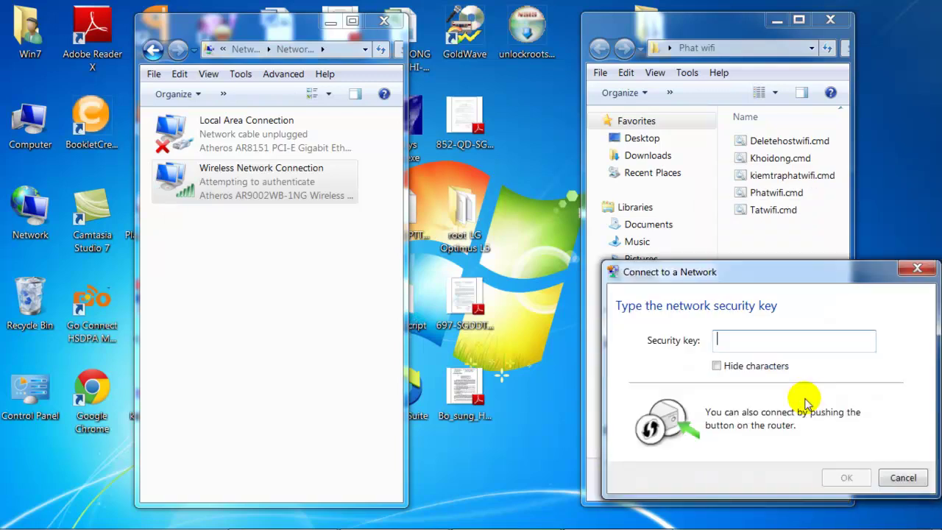
{"action": "left_click", "coordinate": [770, 345]}
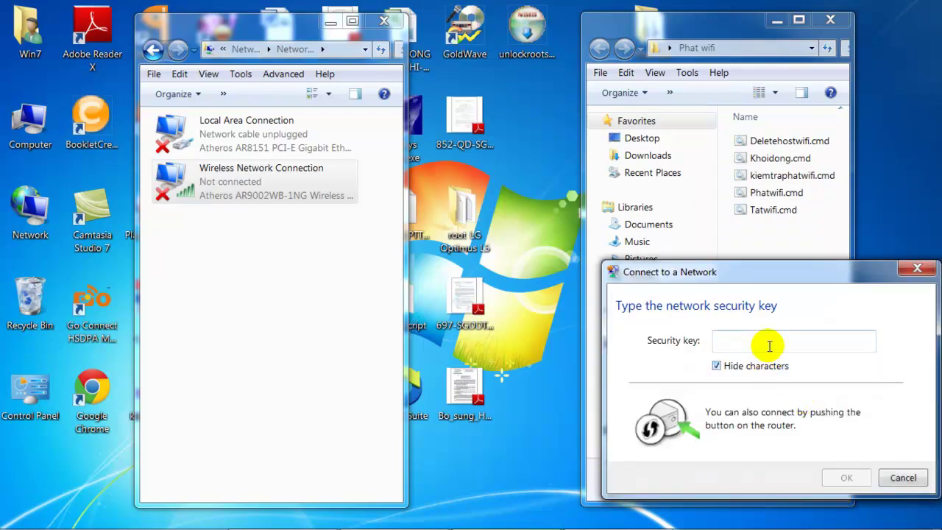
{"action": "type", "text": "12345678"}
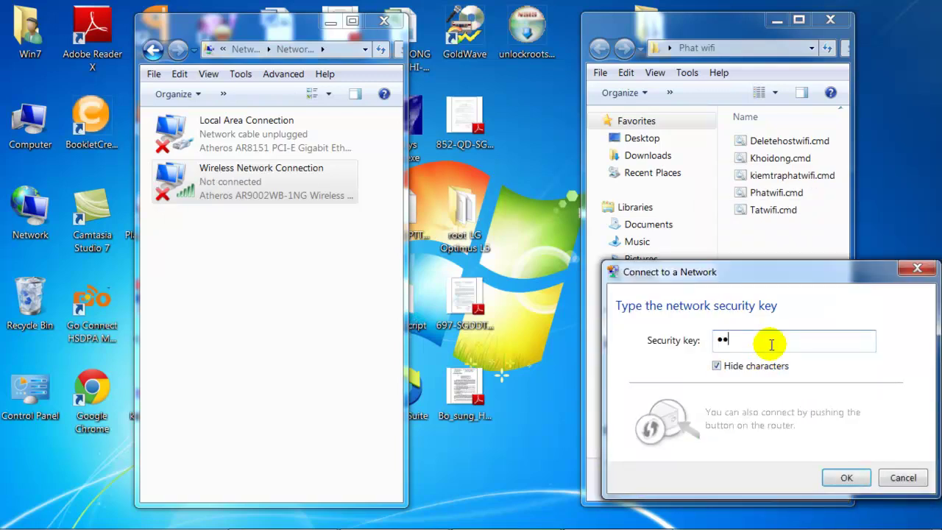
{"action": "type", "text": "12345678"}
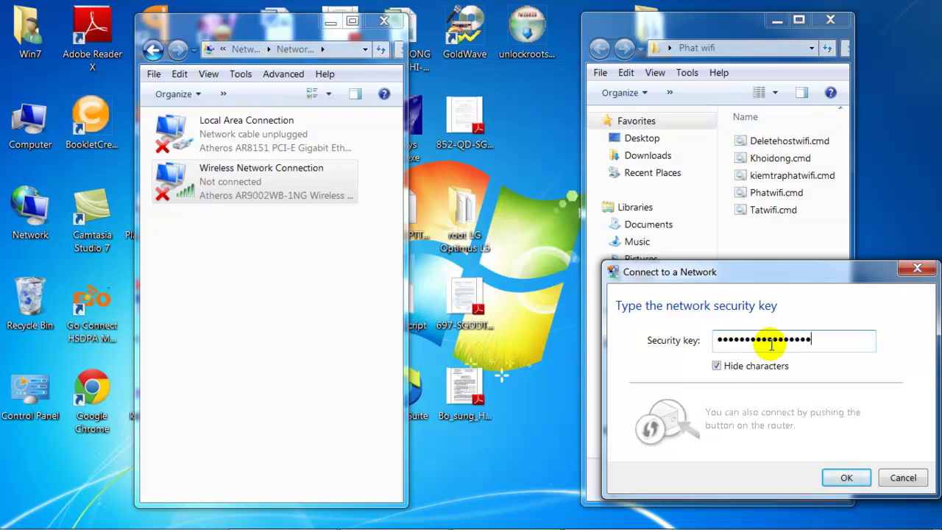
{"action": "left_click", "coordinate": [846, 477]}
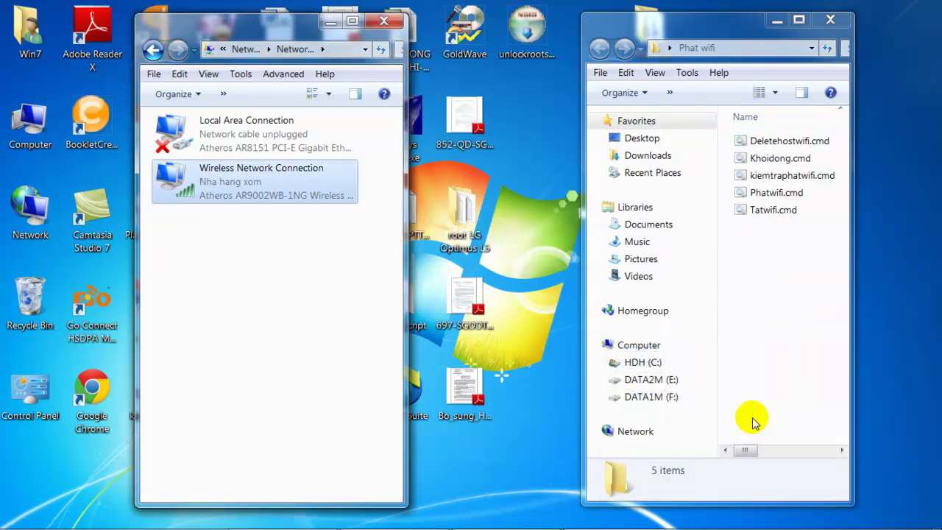
- Check the Wireless Network Connection entry in the connections list
{"action": "left_click", "coordinate": [301, 258]}
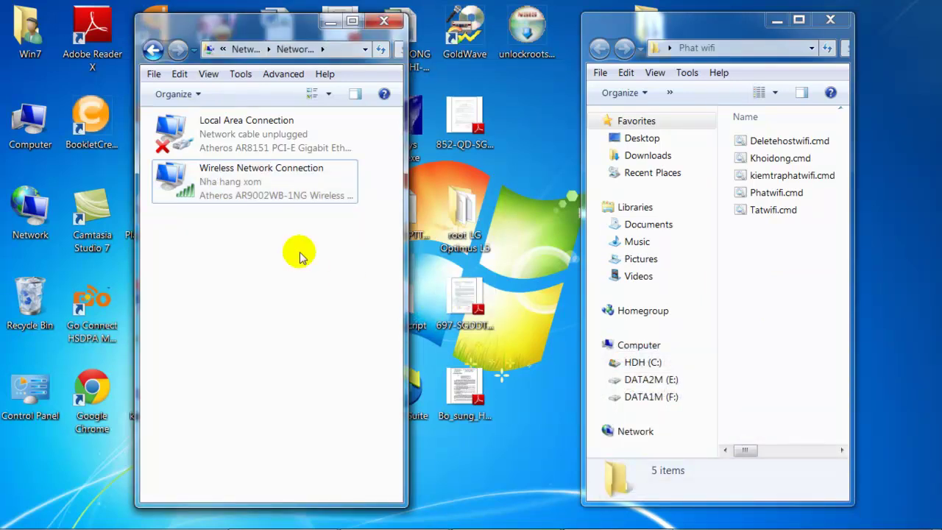
{"action": "left_click", "coordinate": [297, 184]}
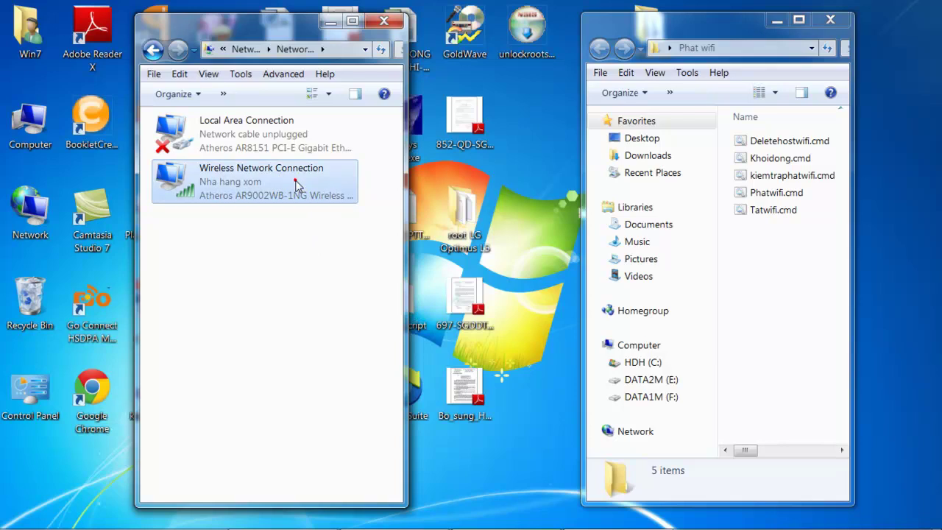
{"action": "left_click", "coordinate": [330, 248]}
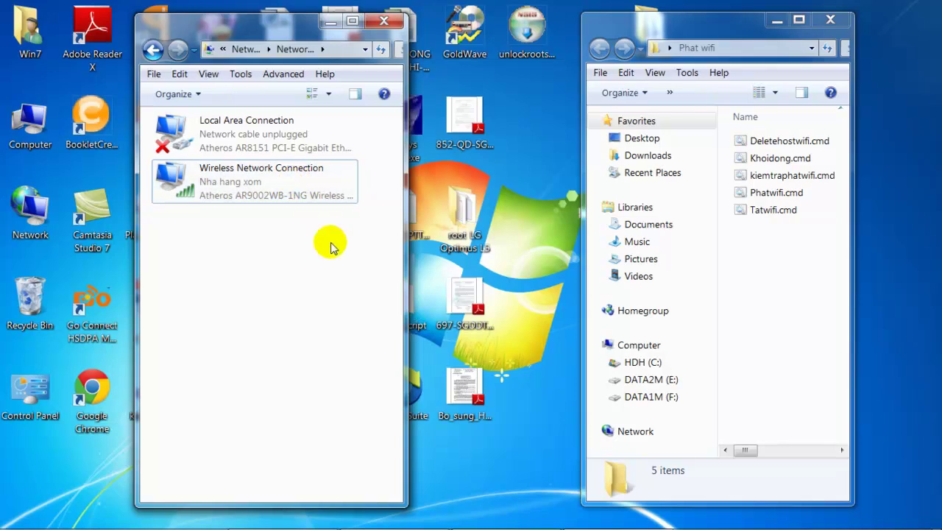
{"action": "left_click", "coordinate": [788, 257]}
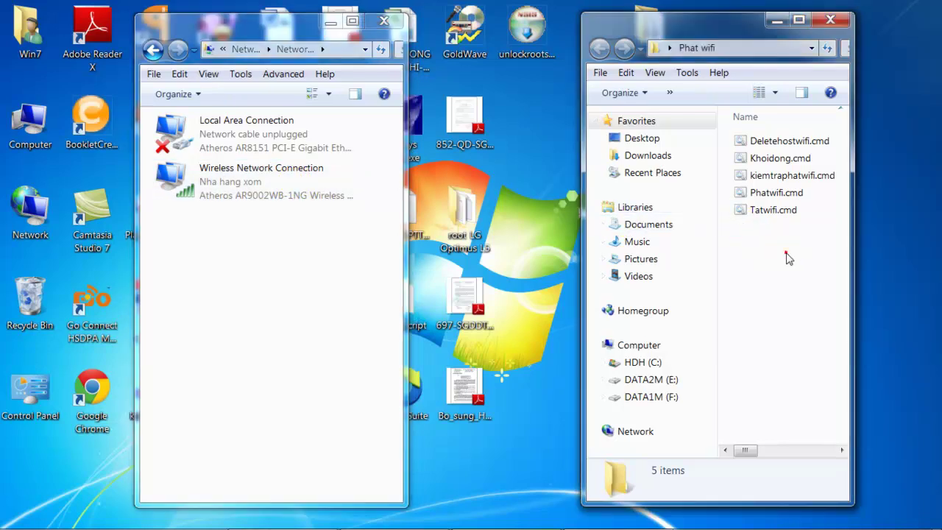
- Run Khoidong.cmd and check Network Connections for the new Wireless Network Connection 5
{"action": "left_click", "coordinate": [787, 160]}
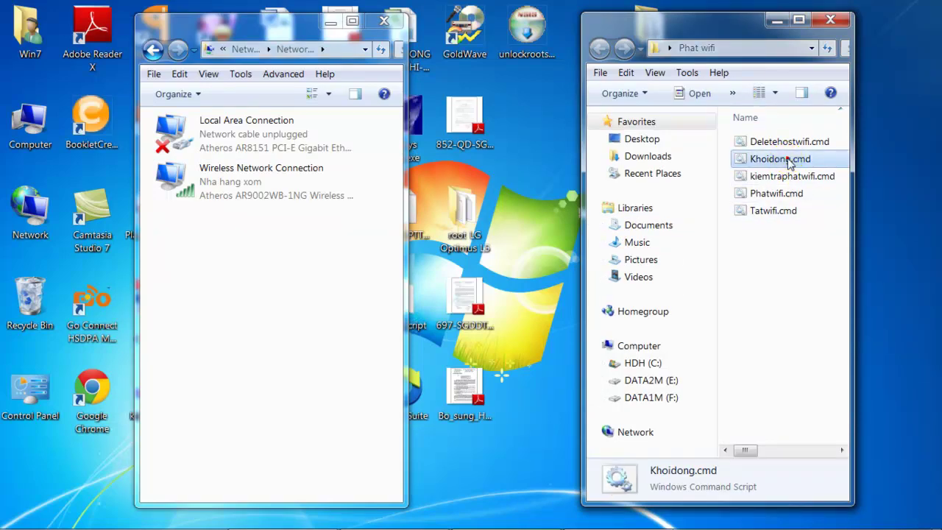
{"action": "double_click", "coordinate": [786, 160]}
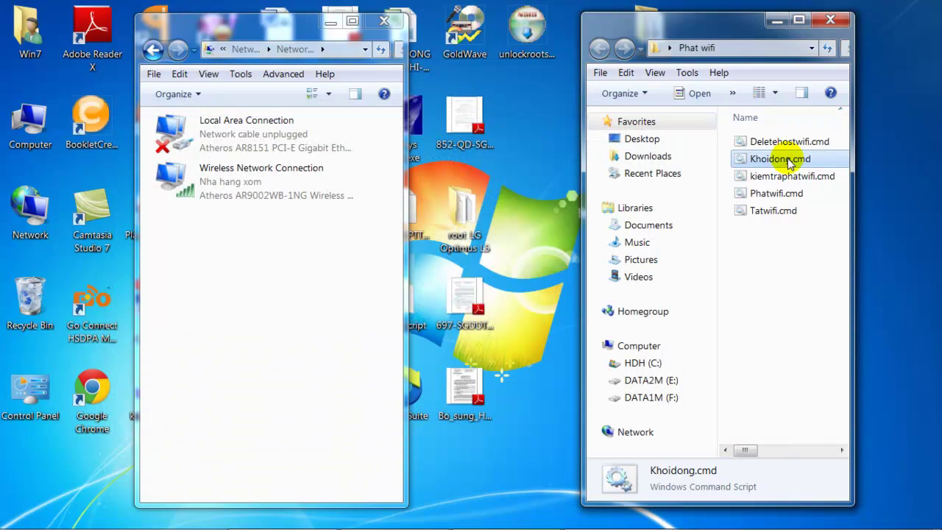
{"action": "left_click", "coordinate": [243, 260]}
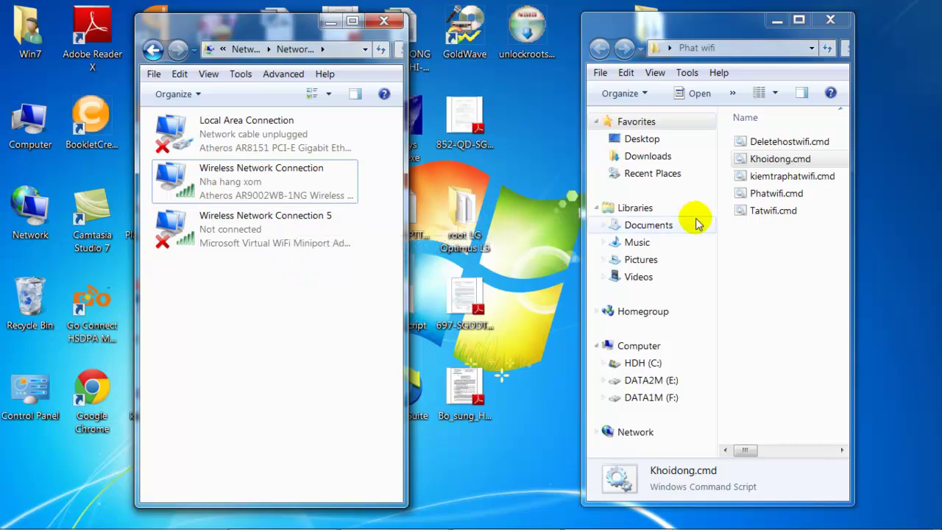
{"action": "left_click", "coordinate": [774, 195]}
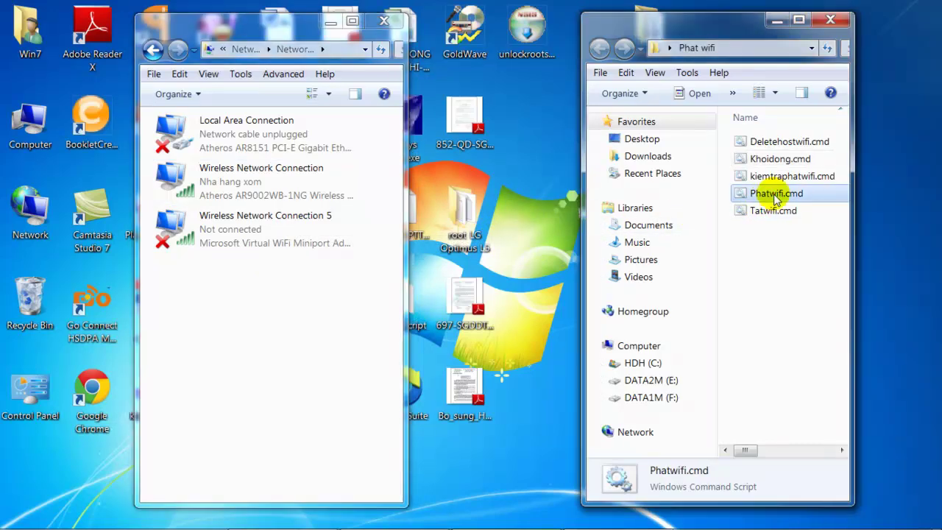
- Run Phatwifi.cmd and confirm Wireless Network Connection 5 is up as wifi-hieu
{"action": "double_click", "coordinate": [776, 195]}
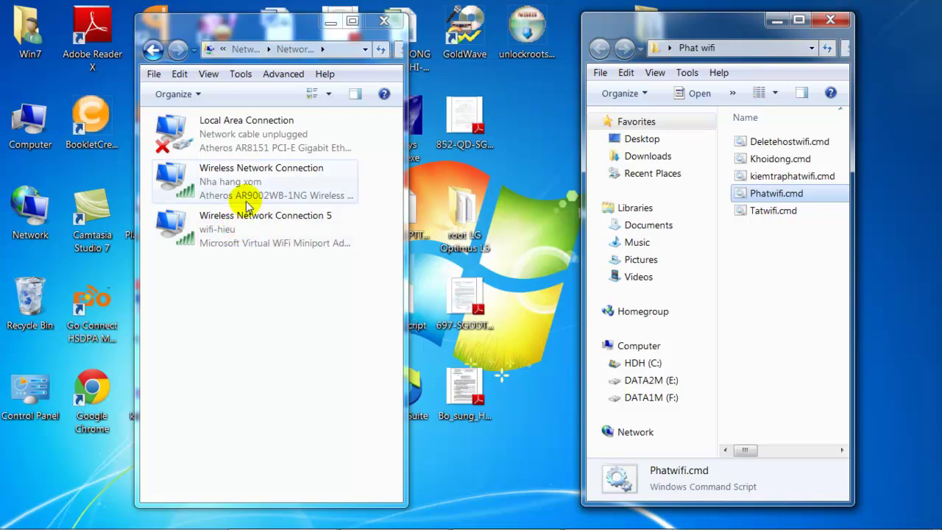
{"action": "left_click", "coordinate": [247, 234]}
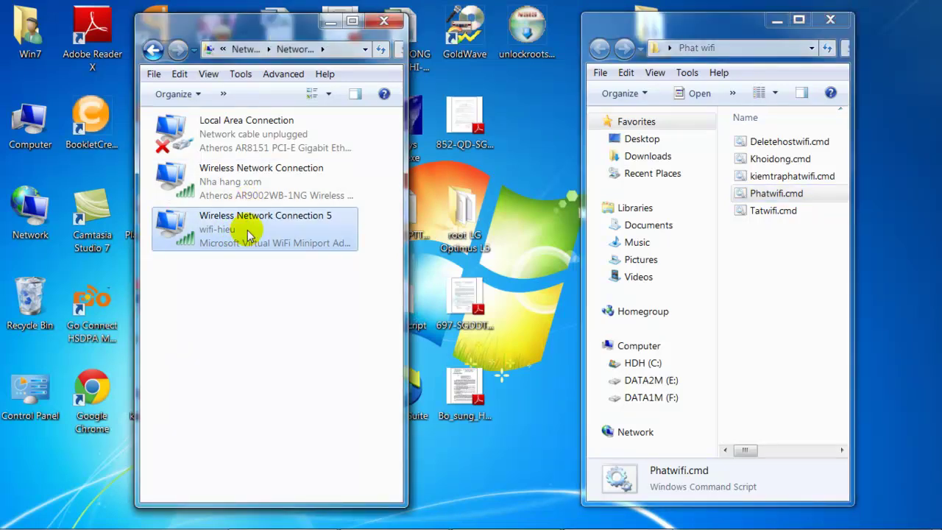
{"action": "left_click", "coordinate": [285, 234]}
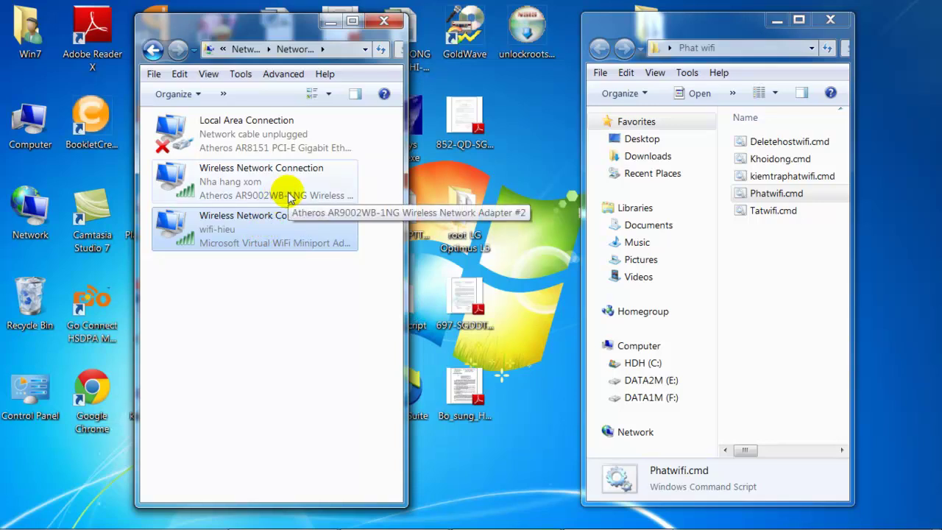
{"action": "left_click", "coordinate": [288, 197]}
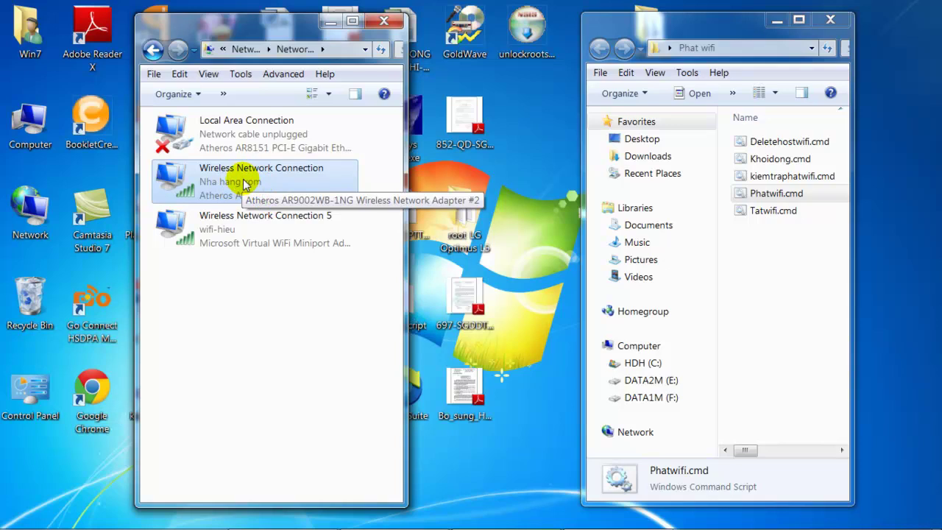
- Open Local Area Connection's sharing settings and allow other network users to share its internet
{"action": "left_click", "coordinate": [261, 137]}
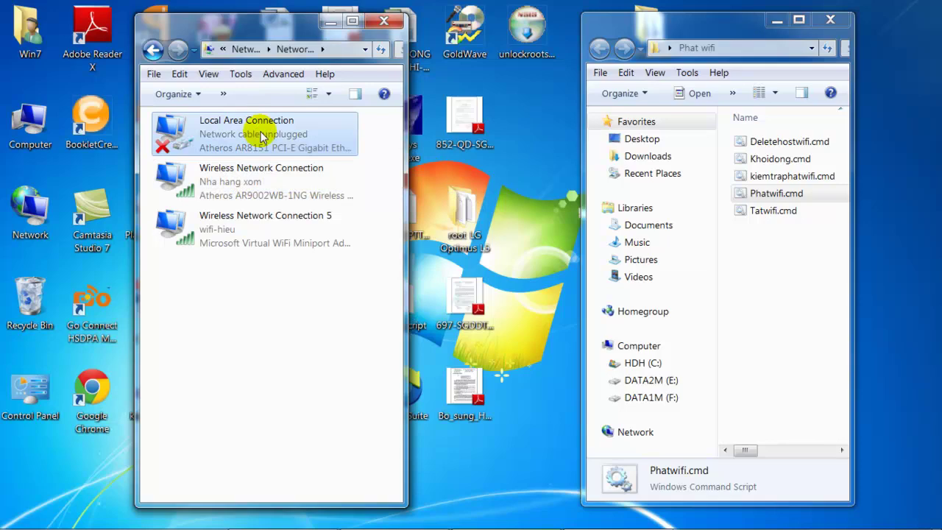
{"action": "right_click", "coordinate": [262, 136]}
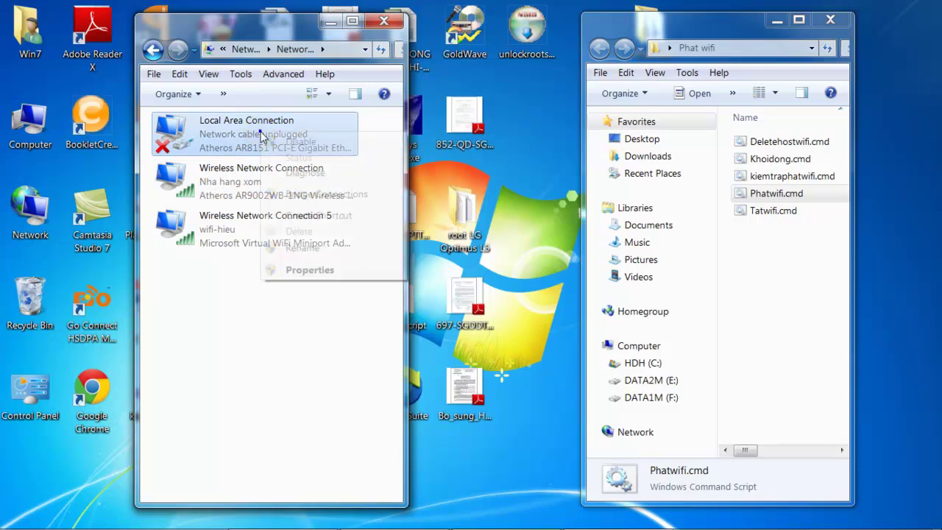
{"action": "left_click", "coordinate": [304, 278]}
{"action": "left_click", "coordinate": [240, 118]}
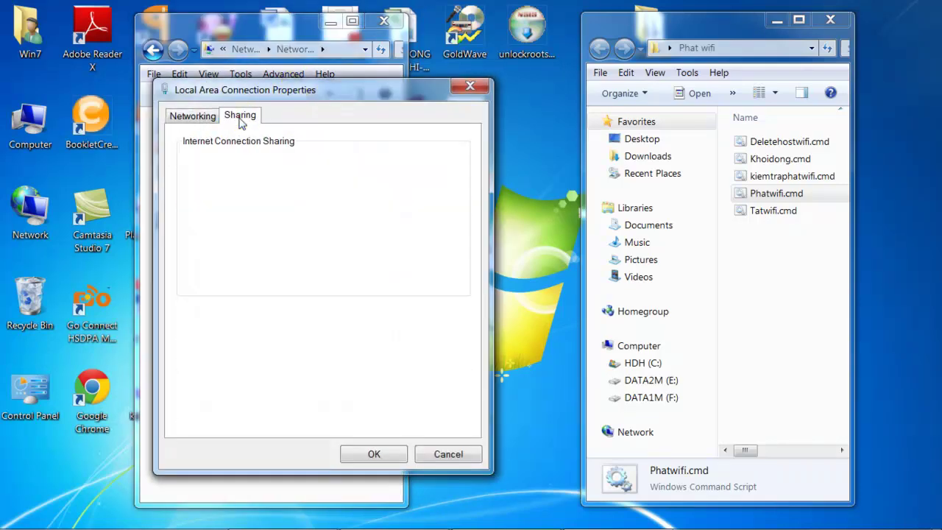
{"action": "left_click", "coordinate": [191, 164]}
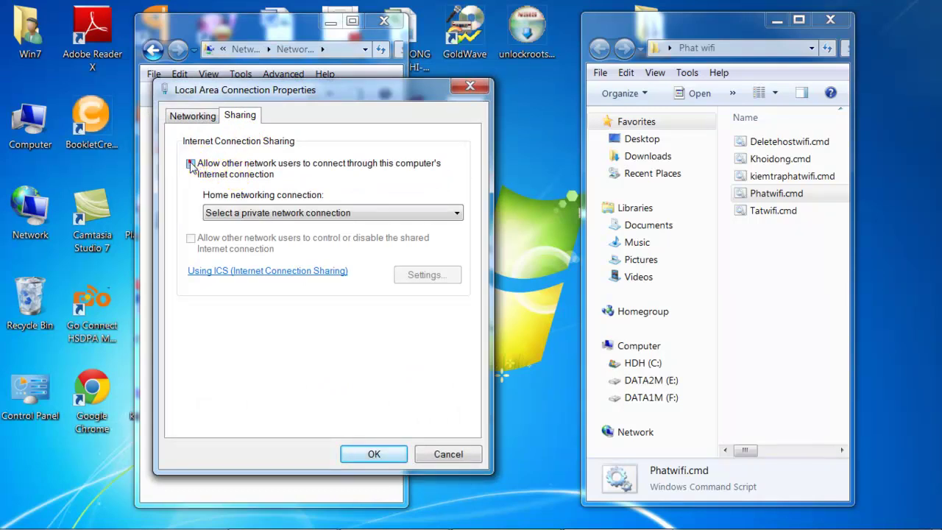
{"action": "left_click", "coordinate": [250, 213]}
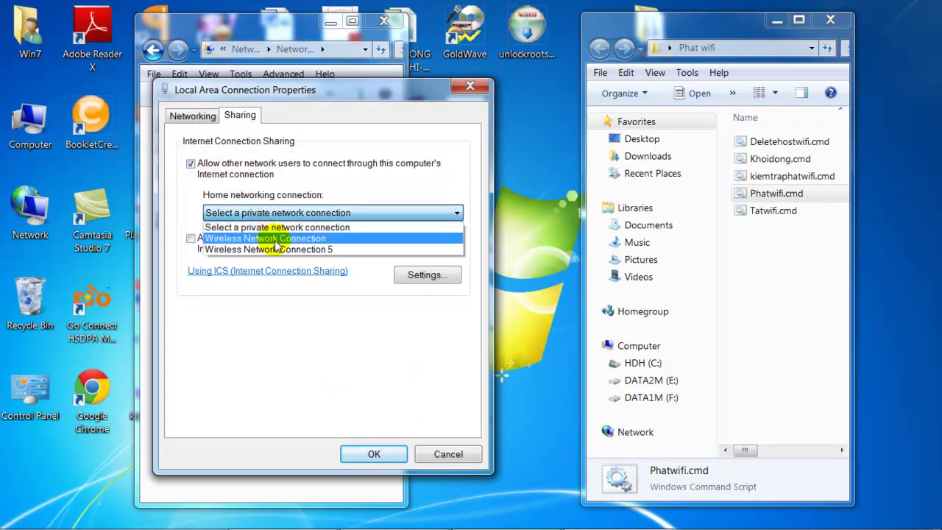
- Pick Wireless Network Connection 5 as the home networking connection and close the properties
{"action": "left_click", "coordinate": [331, 85]}
{"action": "left_click_drag", "start_coordinate": [400, 94], "coordinate": [586, 82]}
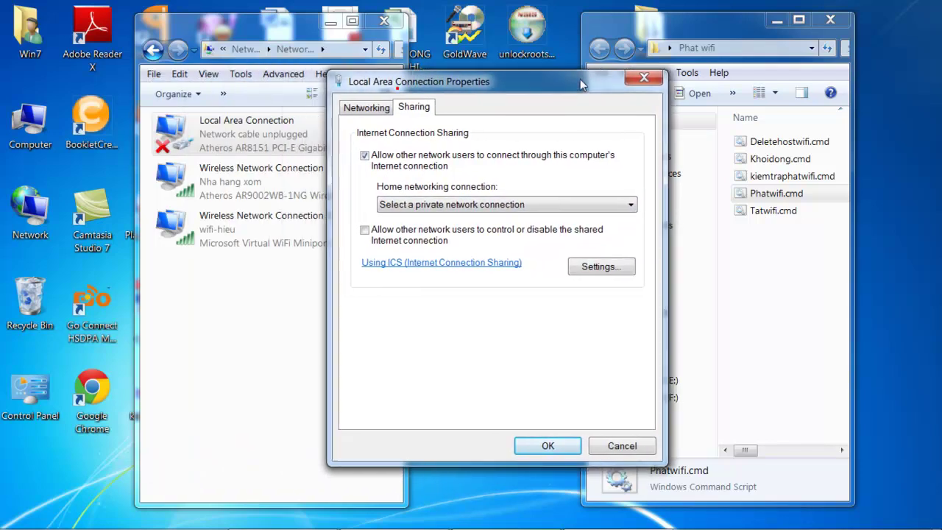
{"action": "left_click", "coordinate": [223, 233]}
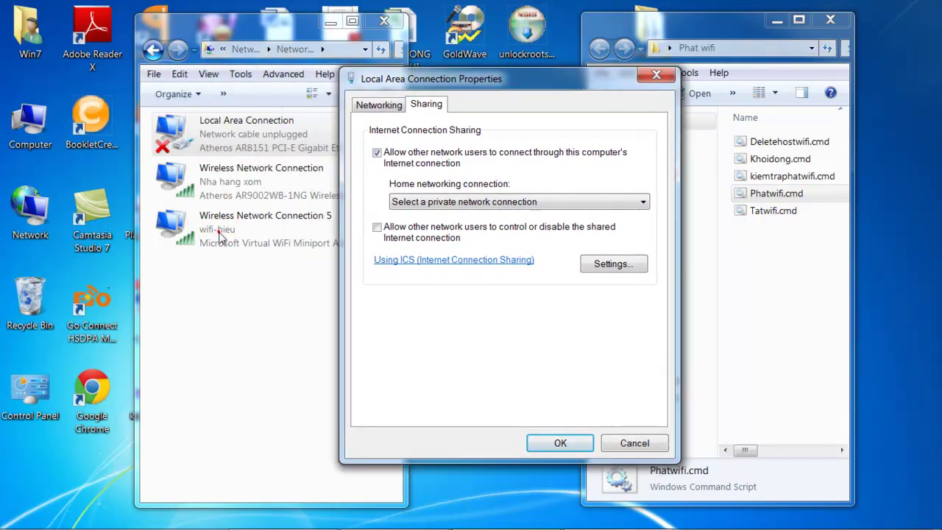
{"action": "left_click", "coordinate": [463, 202]}
{"action": "left_click", "coordinate": [479, 237]}
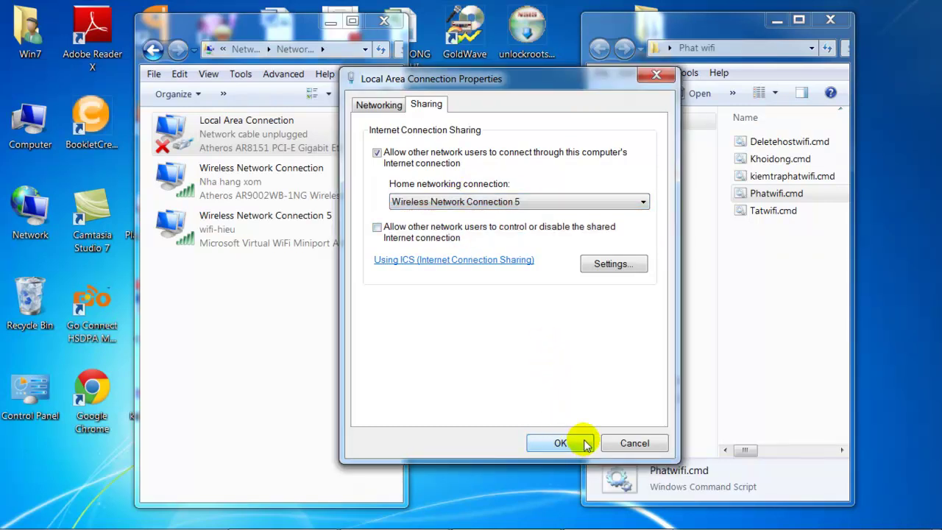
{"action": "left_click", "coordinate": [610, 442]}
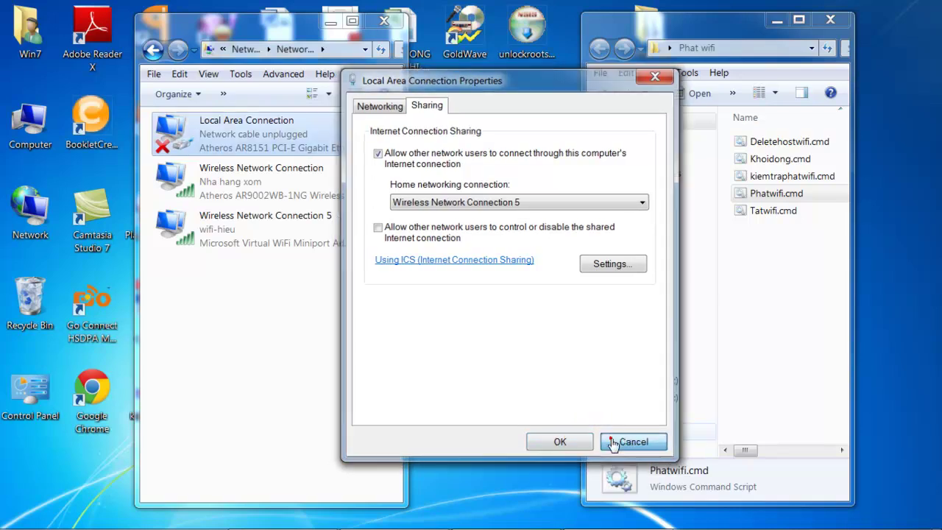
- Open Wireless Network Connection's sharing settings and allow other network users to share its internet
{"action": "left_click", "coordinate": [246, 182]}
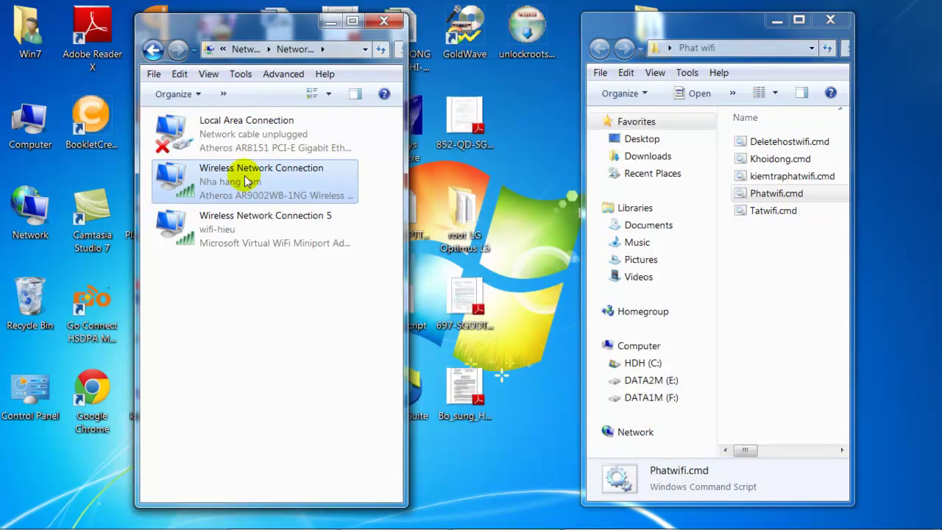
{"action": "right_click", "coordinate": [247, 181]}
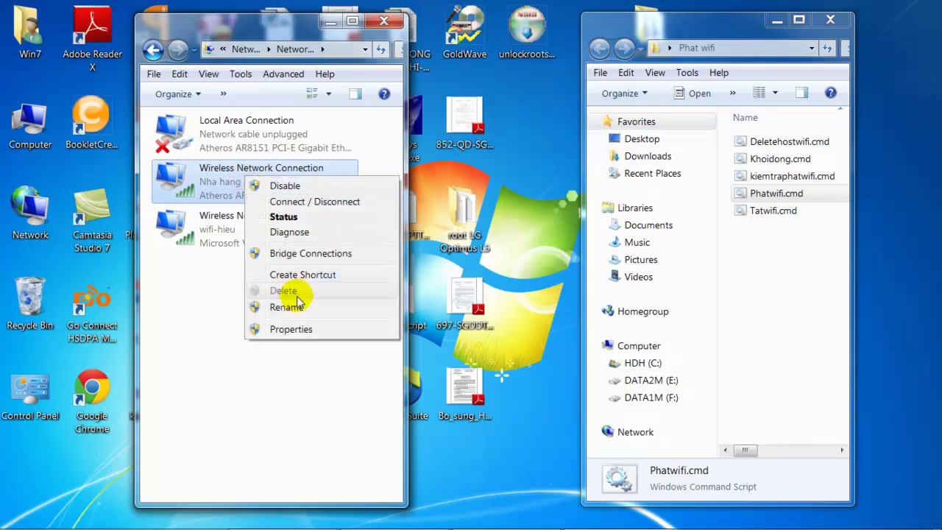
{"action": "left_click", "coordinate": [304, 329]}
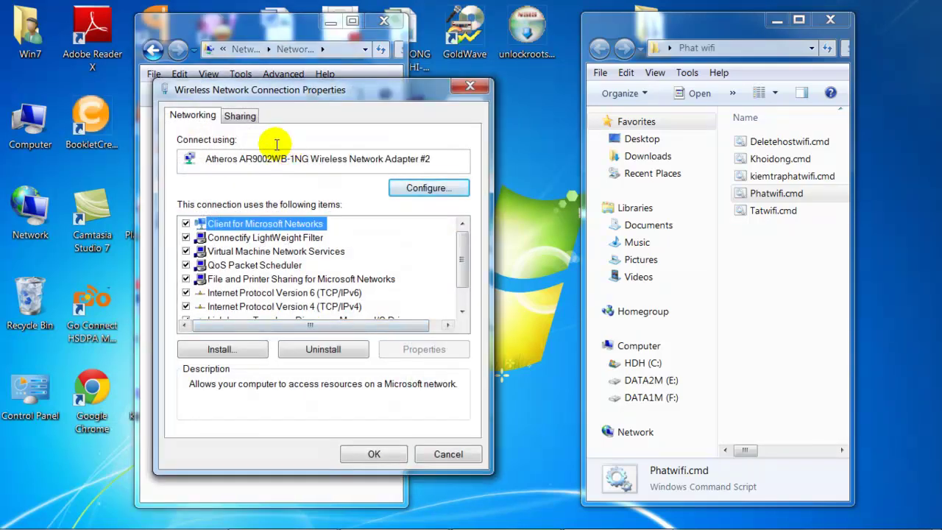
{"action": "left_click", "coordinate": [240, 117]}
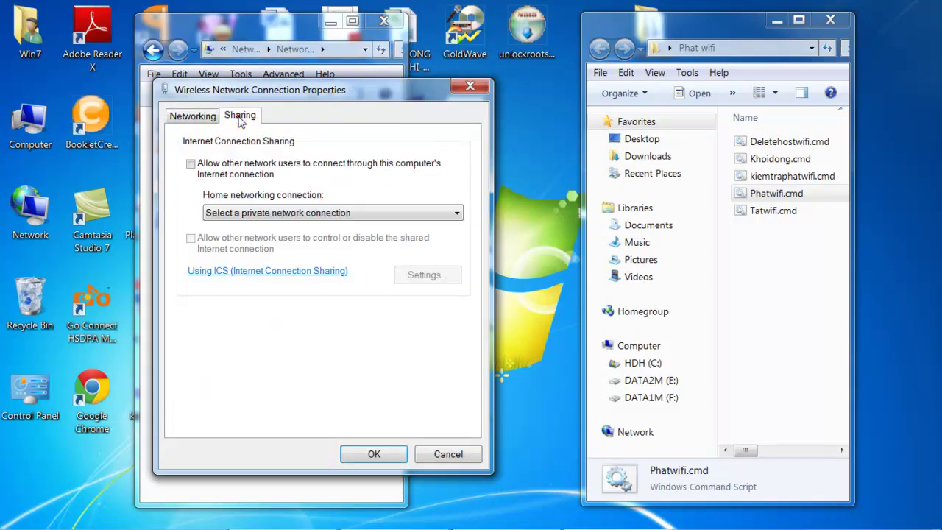
{"action": "left_click", "coordinate": [192, 164]}
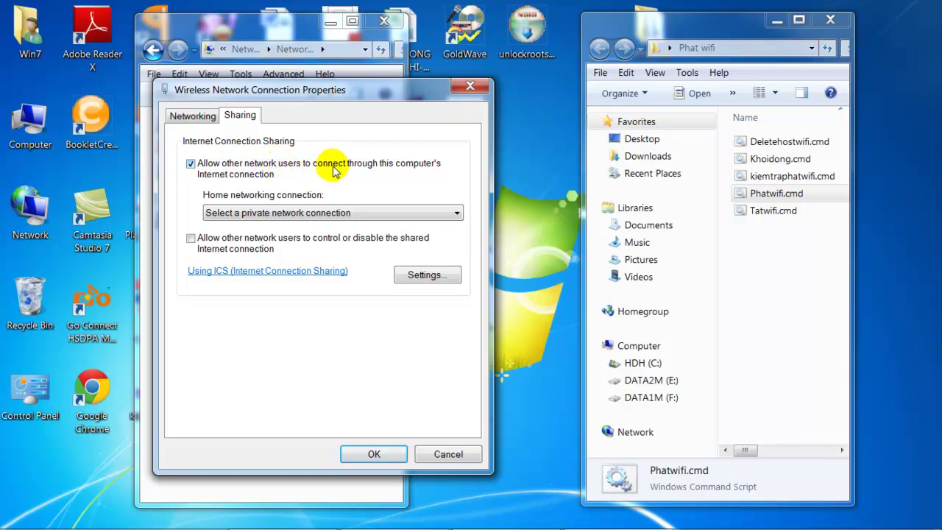
{"action": "left_click", "coordinate": [352, 214]}
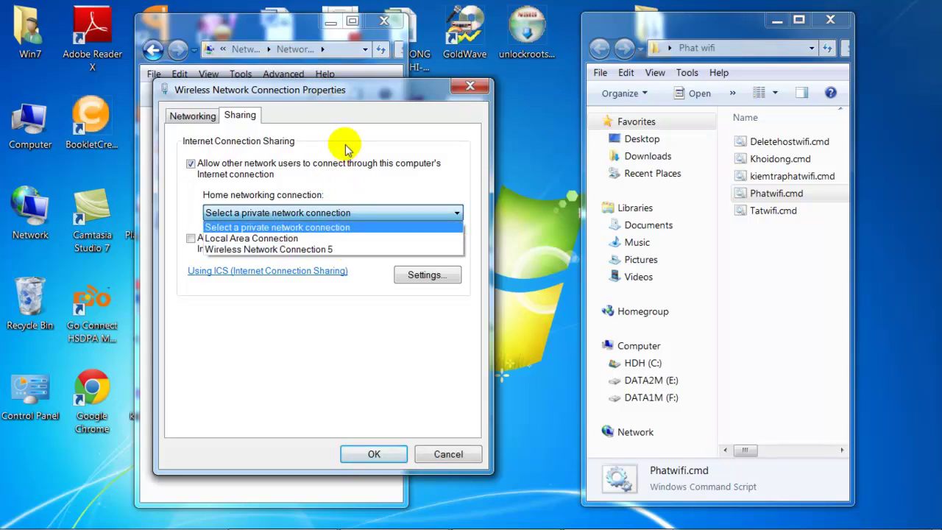
- Choose Wireless Network Connection 5 as home network, apply with OK, and check it reads Shared
{"action": "left_click", "coordinate": [354, 85]}
{"action": "left_click_drag", "start_coordinate": [416, 86], "coordinate": [545, 77]}
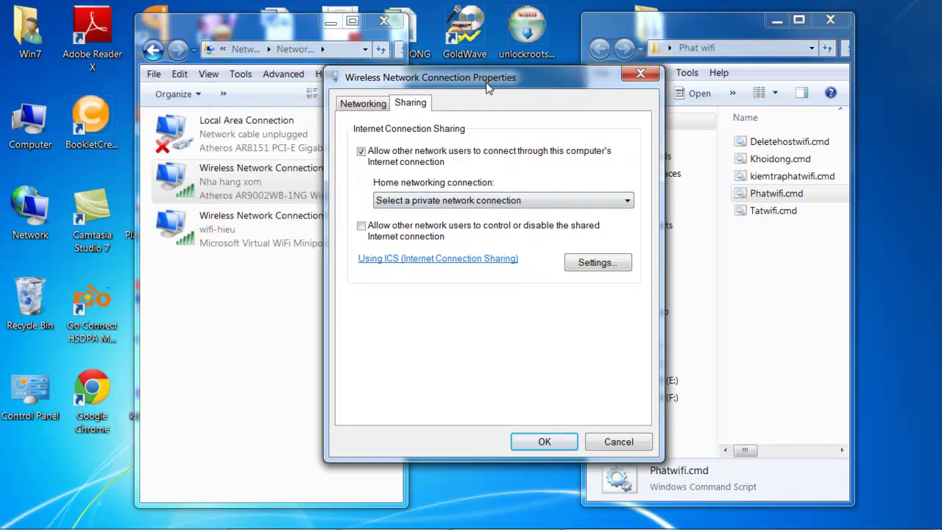
{"action": "left_click_drag", "start_coordinate": [485, 87], "coordinate": [541, 70]}
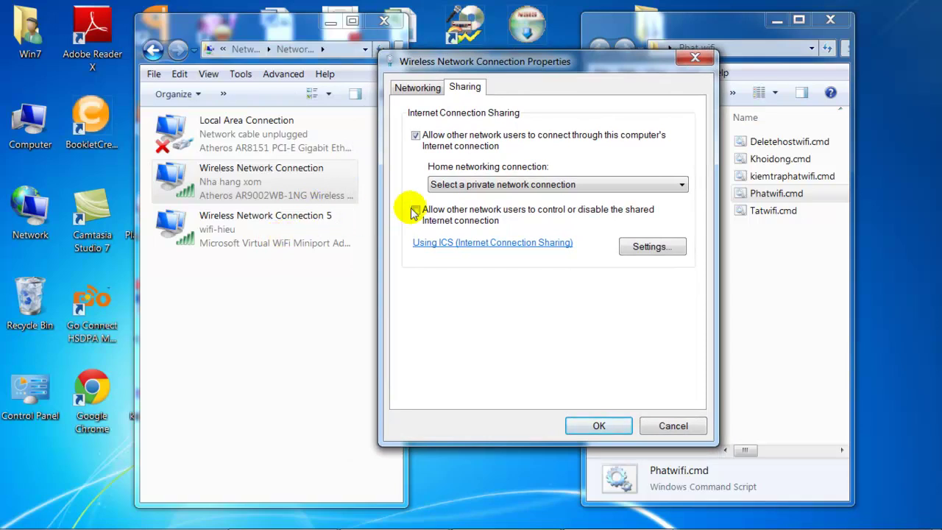
{"action": "left_click", "coordinate": [497, 185]}
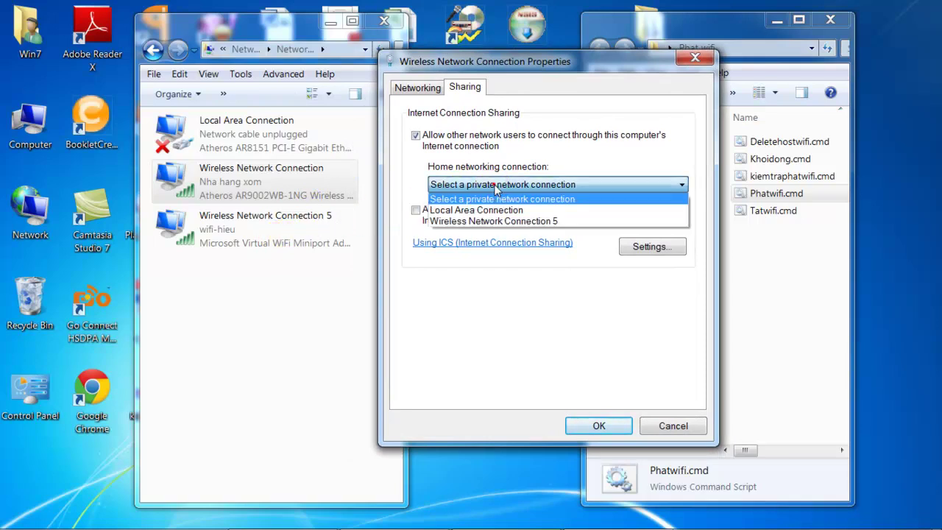
{"action": "left_click", "coordinate": [519, 223]}
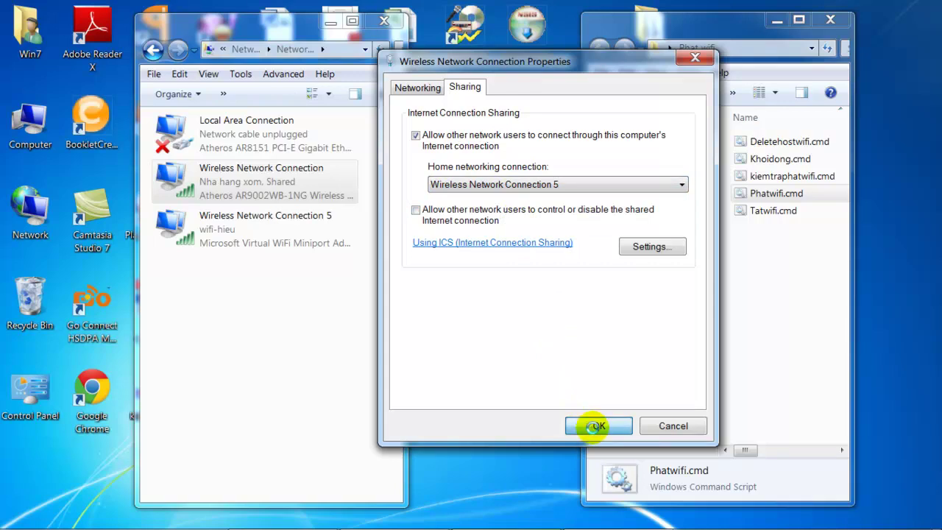
{"action": "left_click", "coordinate": [597, 427]}
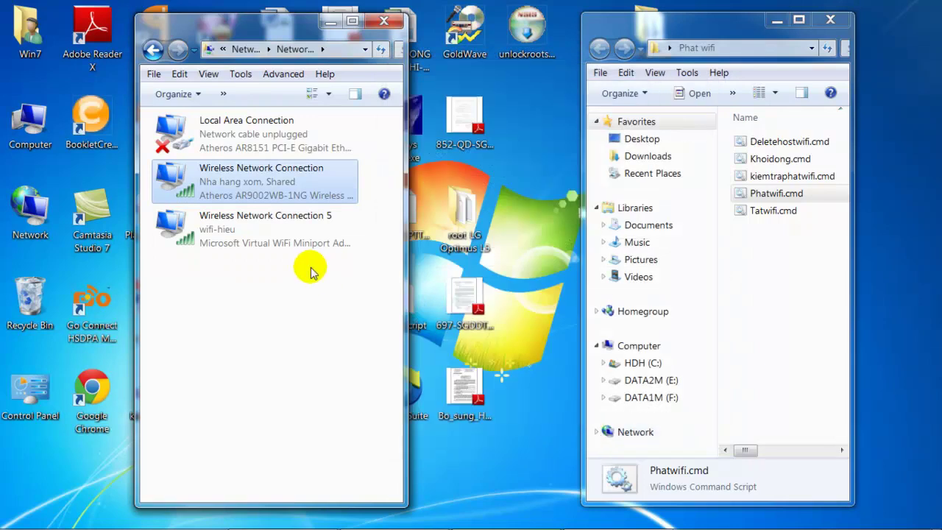
{"action": "left_click", "coordinate": [346, 303]}
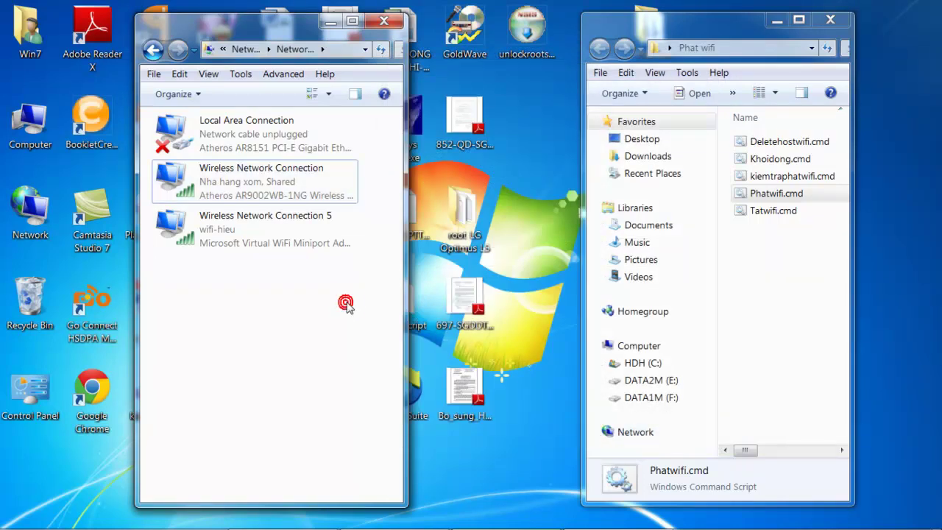
{"action": "left_click", "coordinate": [261, 192]}
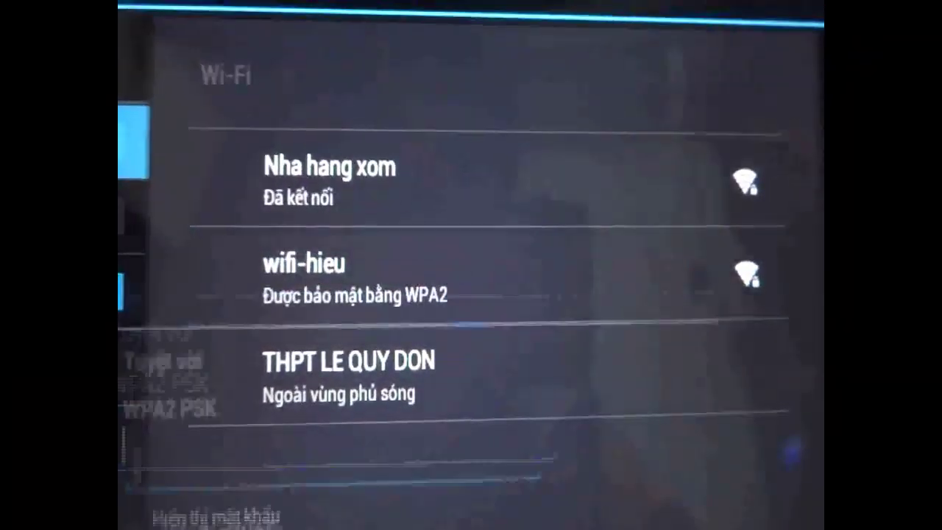
- Join wifi-hieu on the tablet with its WPA2 password, showing it to verify before connecting
{"action": "left_click", "coordinate": [667, 268]}
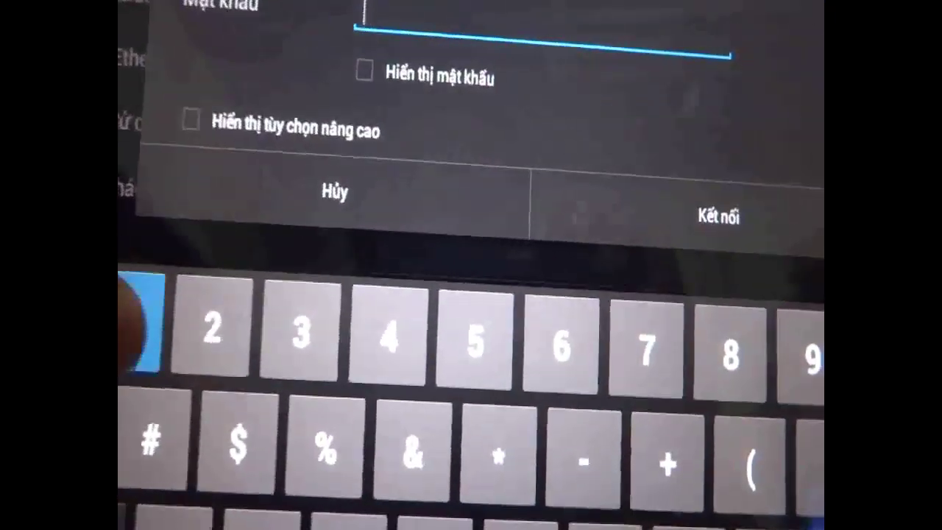
{"action": "type", "text": "123456"}
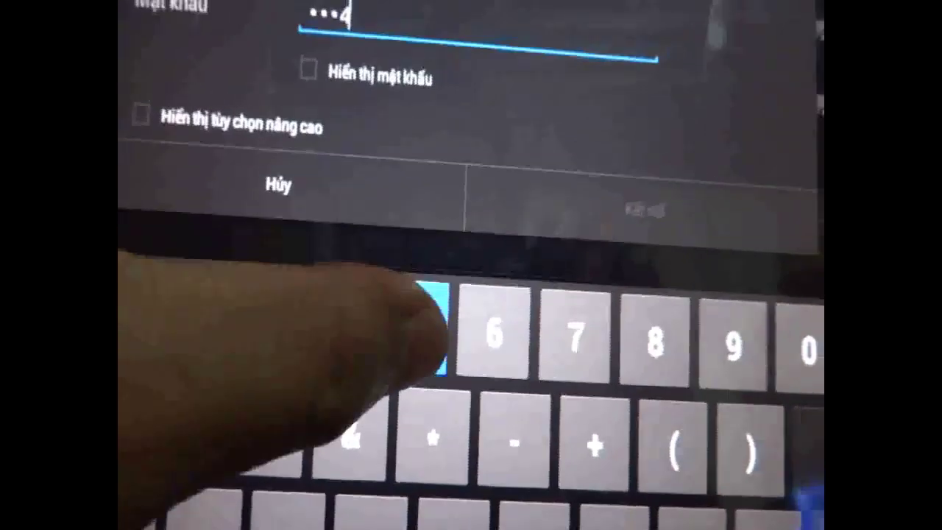
{"action": "type", "text": "78"}
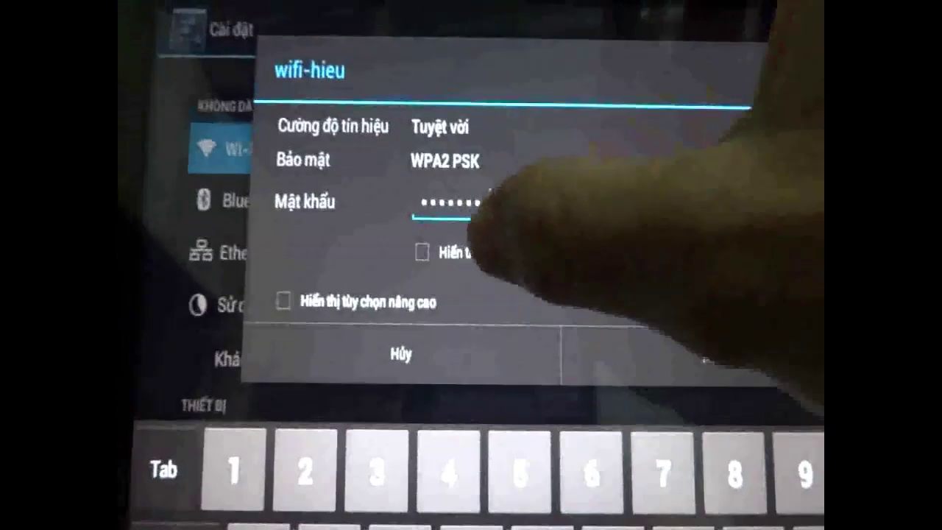
{"action": "left_click", "coordinate": [422, 252]}
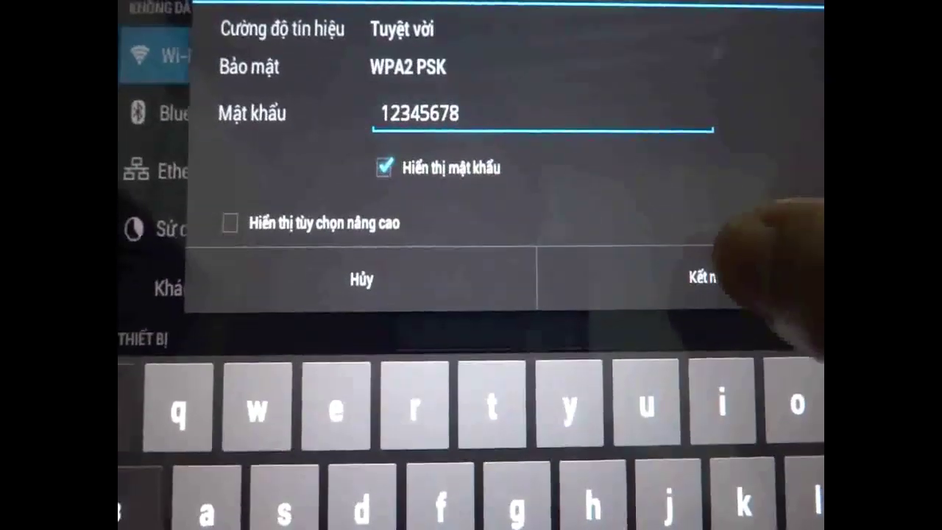
{"action": "left_click", "coordinate": [706, 277]}
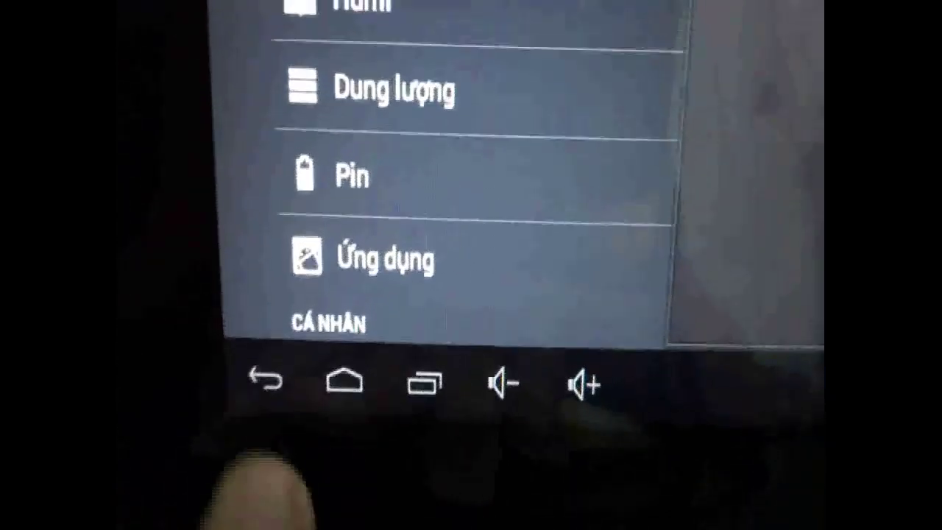
- Return to the tablet's home screen and launch the Trình duyệt browser from the app drawer
{"action": "left_click", "coordinate": [259, 401]}
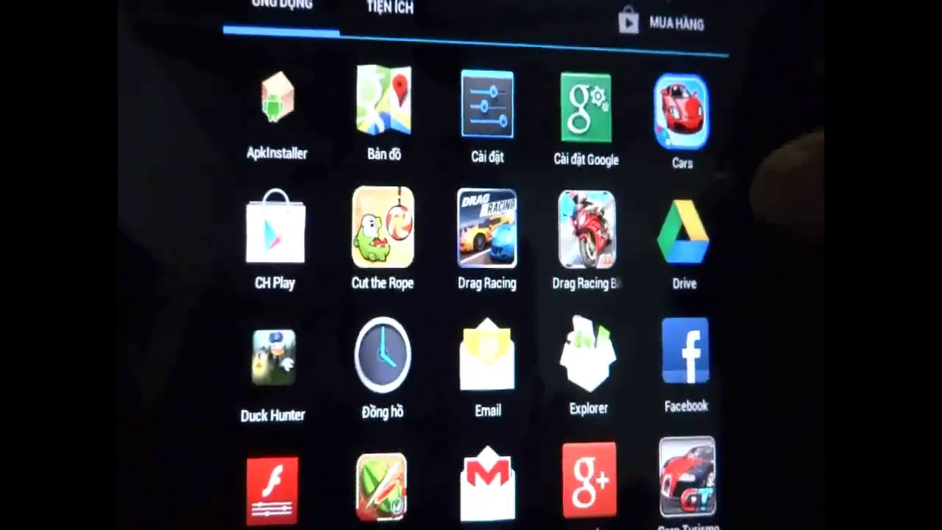
{"action": "left_click_drag", "start_coordinate": [737, 265], "coordinate": [294, 265]}
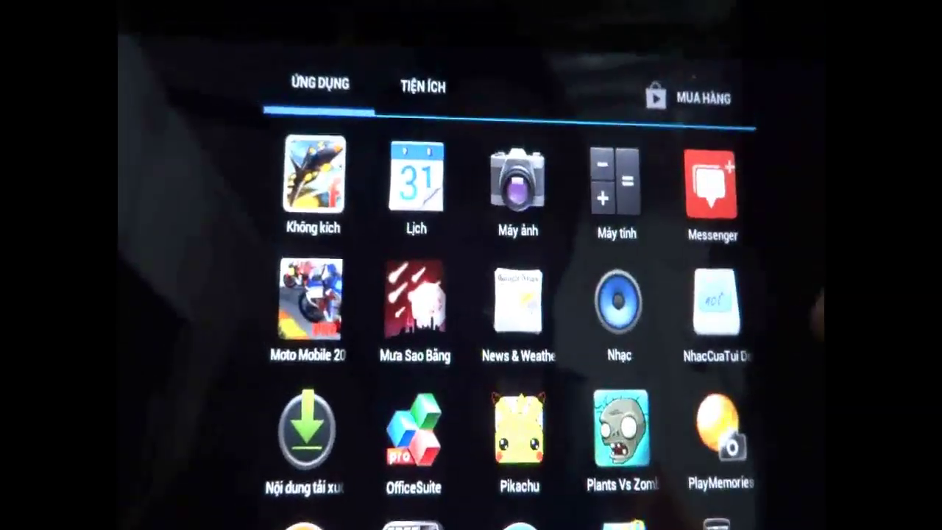
{"action": "left_click_drag", "start_coordinate": [758, 354], "coordinate": [721, 324]}
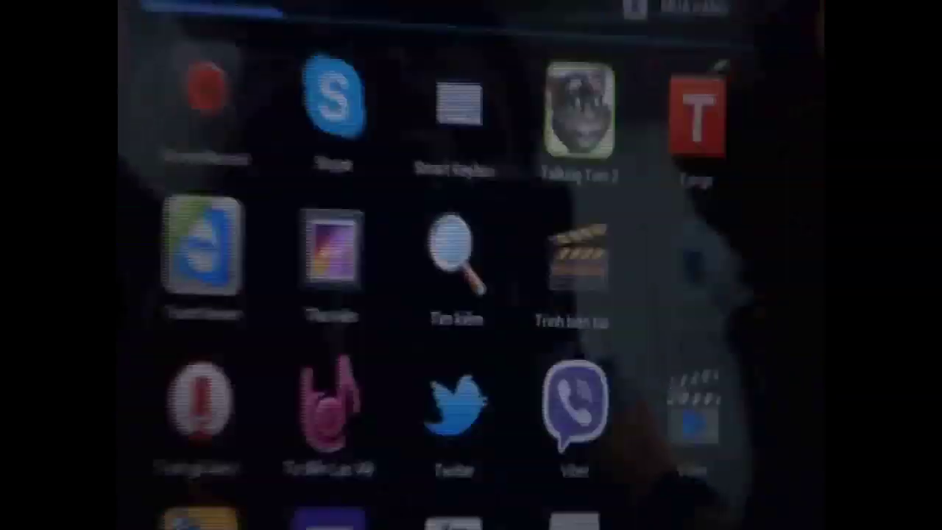
{"action": "left_click", "coordinate": [683, 200]}
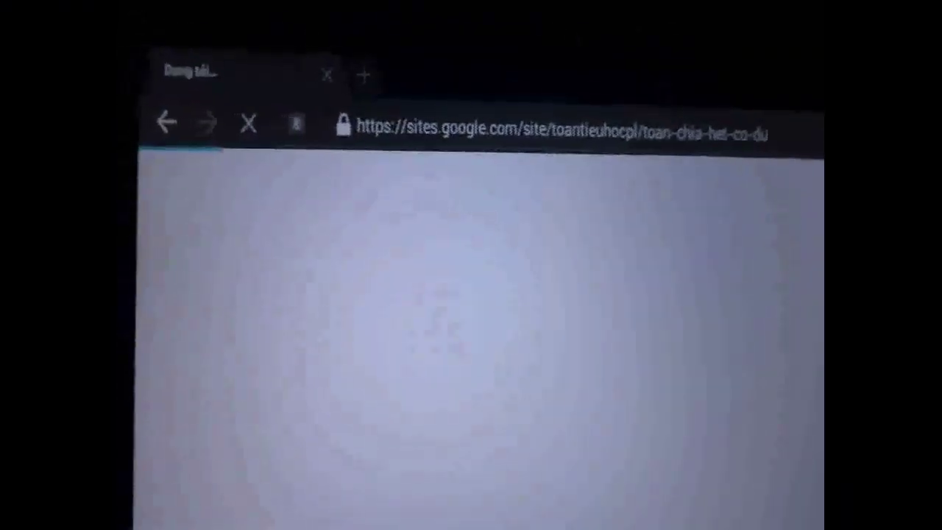